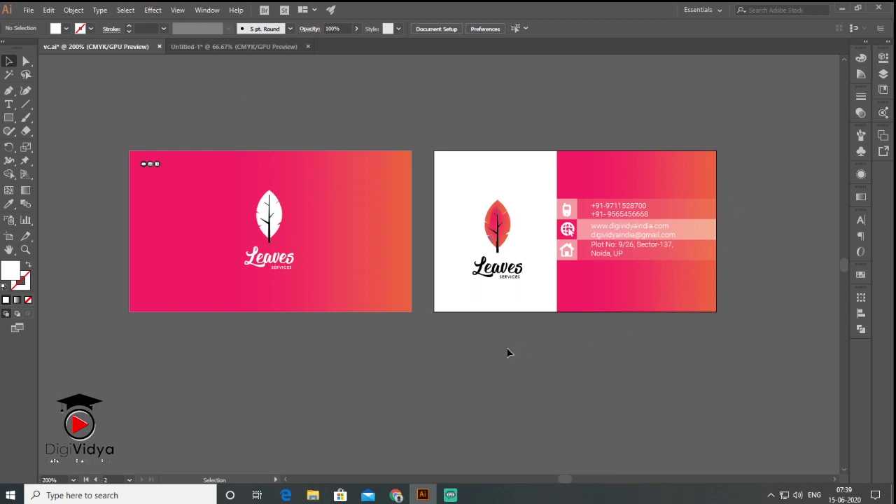
Add a new blank artboard beside the business cards from the Artboards panel.
{"action": "mouse_move", "coordinate": [509, 353]}
{"action": "left_mouse_down"}
{"action": "mouse_move", "coordinate": [513, 326]}
{"action": "mouse_move", "coordinate": [538, 327]}
{"action": "left_mouse_up"}
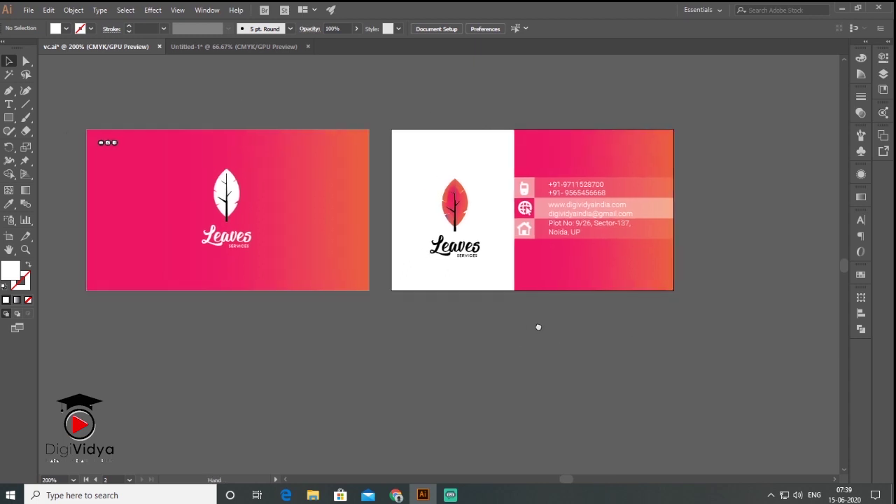
{"action": "scroll", "coordinate": [484, 335], "scroll_direction": "down", "scroll_amount": 1}
{"action": "mouse_move", "coordinate": [485, 334]}
{"action": "left_mouse_down"}
{"action": "mouse_move", "coordinate": [486, 296]}
{"action": "mouse_move", "coordinate": [471, 272]}
{"action": "left_mouse_up"}
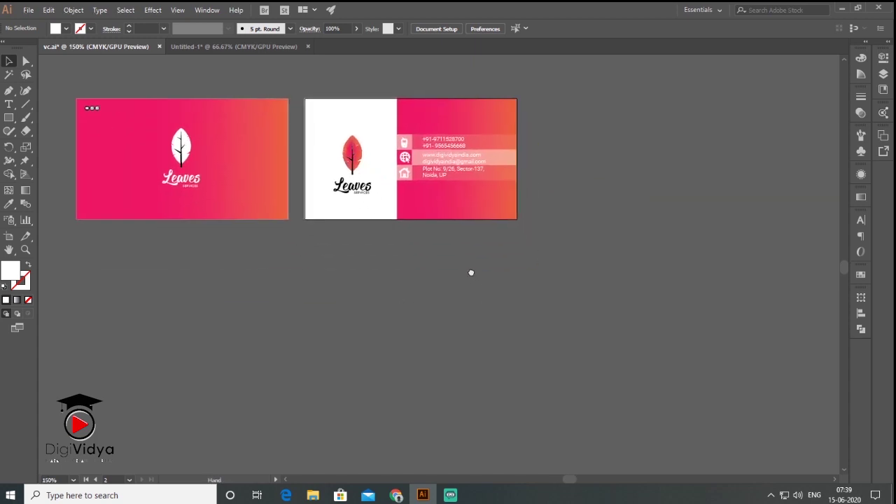
{"action": "left_click", "coordinate": [883, 135]}
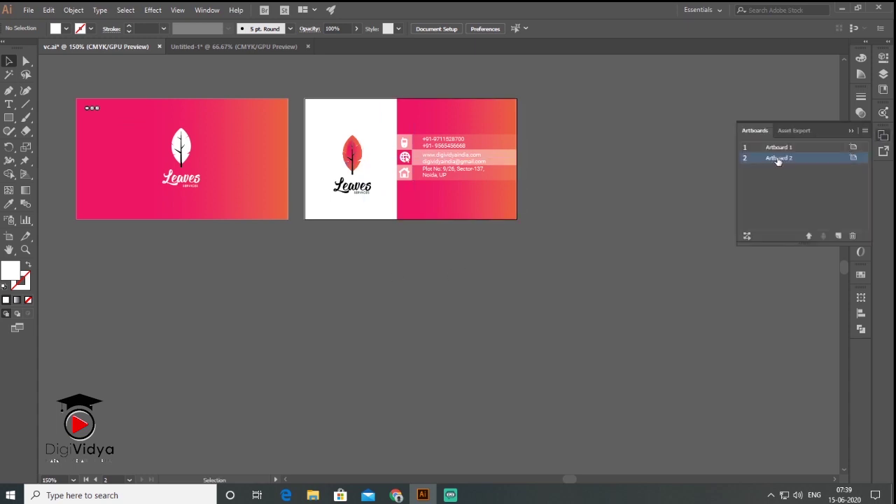
{"action": "left_click", "coordinate": [838, 237]}
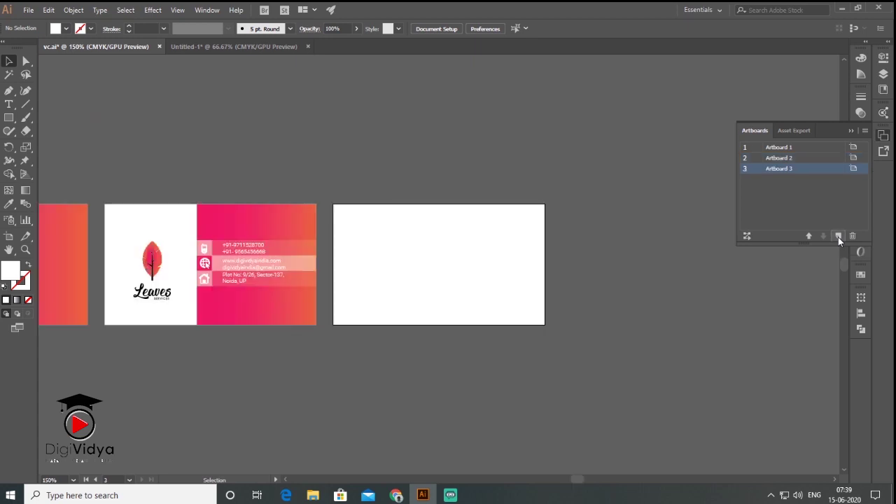
Name the new artboard 'latter' and make it a portrait Letter page, 8.5 × 11 in.
{"action": "left_click", "coordinate": [854, 169]}
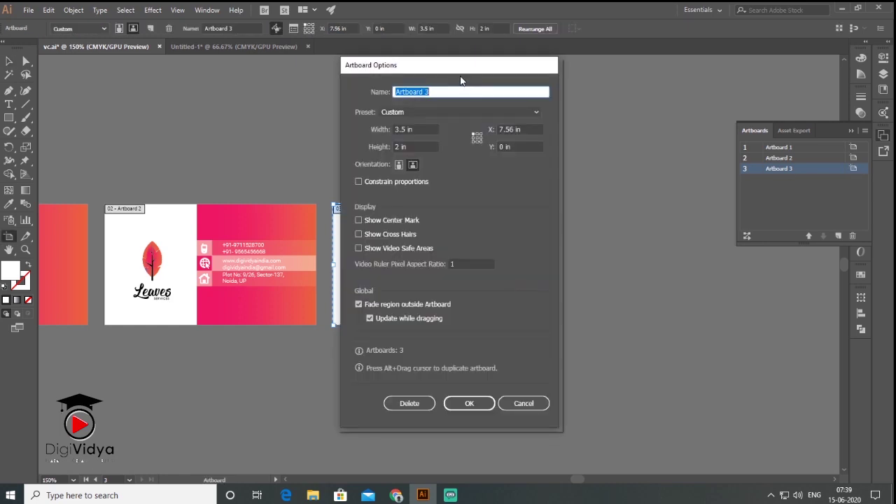
{"action": "left_click_drag", "start_coordinate": [443, 66], "coordinate": [504, 68]}
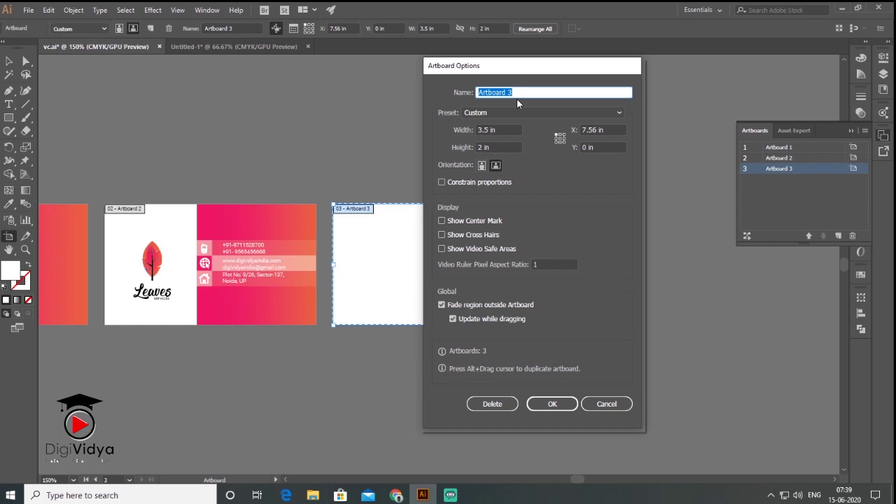
{"action": "type", "text": "latter"}
{"action": "left_click", "coordinate": [557, 114]}
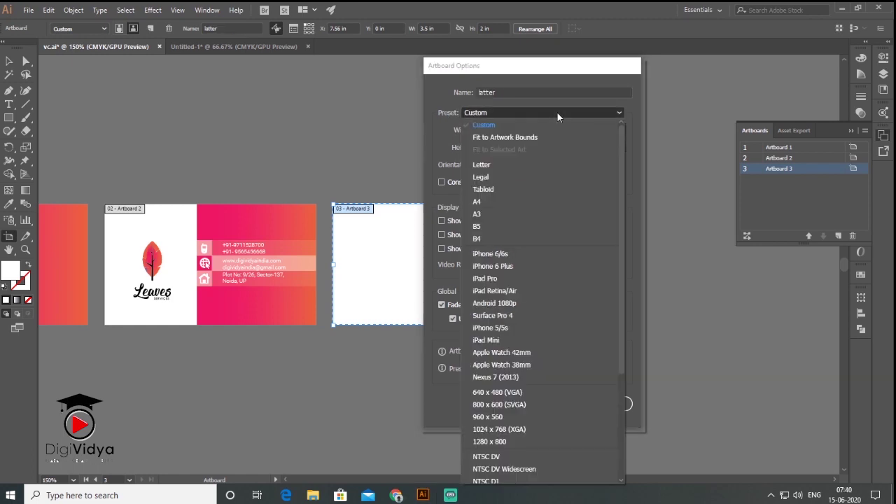
{"action": "left_click", "coordinate": [501, 163]}
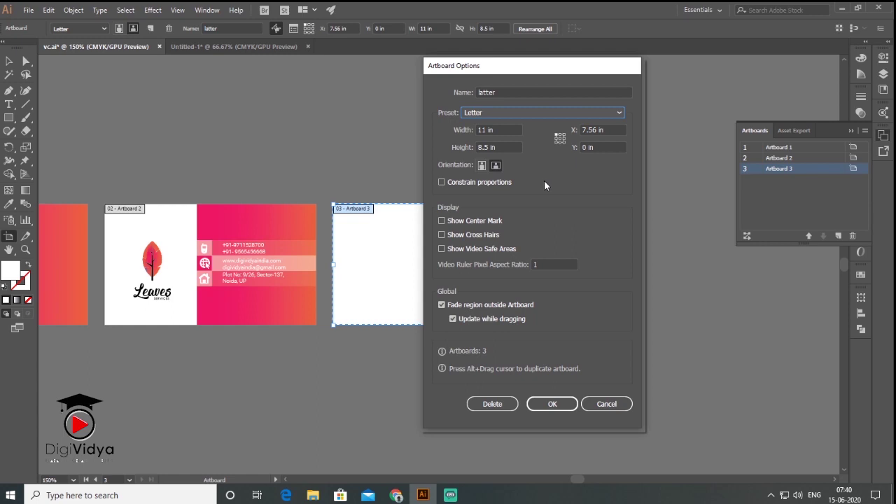
{"action": "left_click", "coordinate": [482, 165]}
{"action": "left_click", "coordinate": [550, 406]}
{"action": "scroll", "coordinate": [364, 245], "scroll_direction": "down", "scroll_amount": 3}
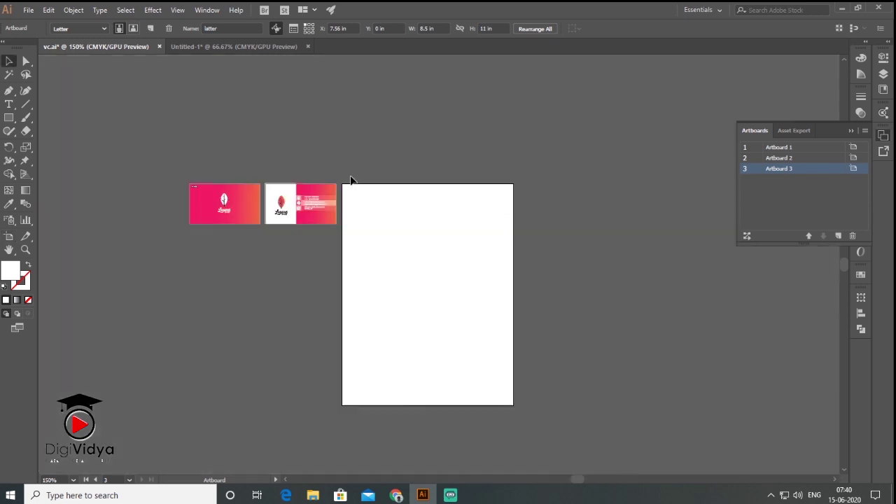
{"action": "scroll", "coordinate": [364, 245], "scroll_direction": "down", "scroll_amount": 2}
Place a copy of the Leaves logo on the letter page.
{"action": "scroll", "coordinate": [364, 245], "scroll_direction": "up", "scroll_amount": 1}
{"action": "scroll", "coordinate": [364, 246], "scroll_direction": "up", "scroll_amount": 1}
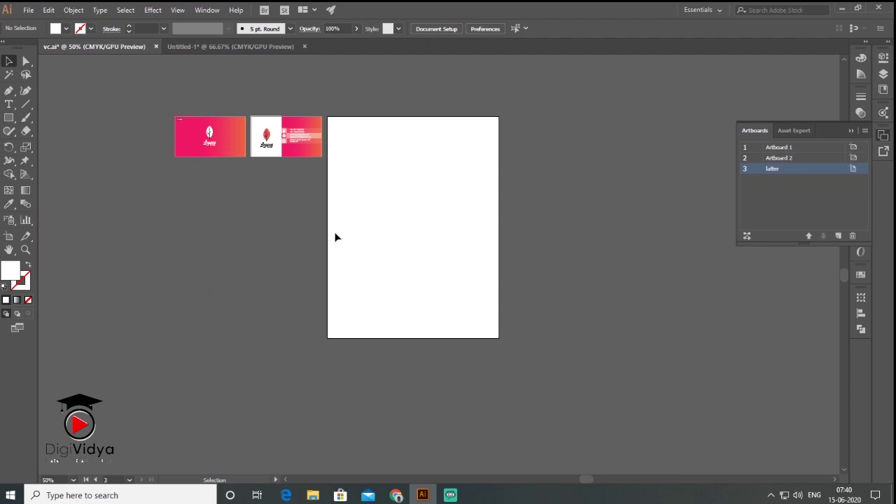
{"action": "mouse_move", "coordinate": [266, 140]}
{"action": "left_mouse_down"}
{"action": "mouse_move", "coordinate": [442, 138]}
{"action": "mouse_move", "coordinate": [411, 137]}
{"action": "left_mouse_up"}
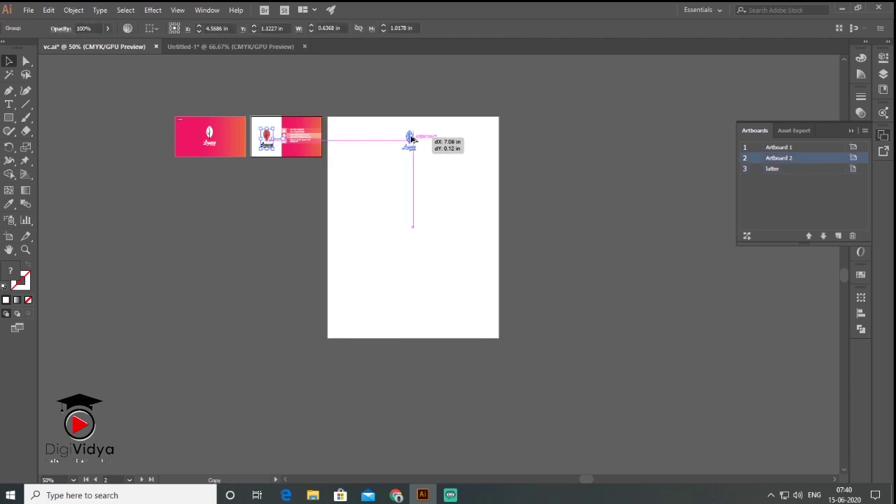
{"action": "left_click", "coordinate": [429, 172]}
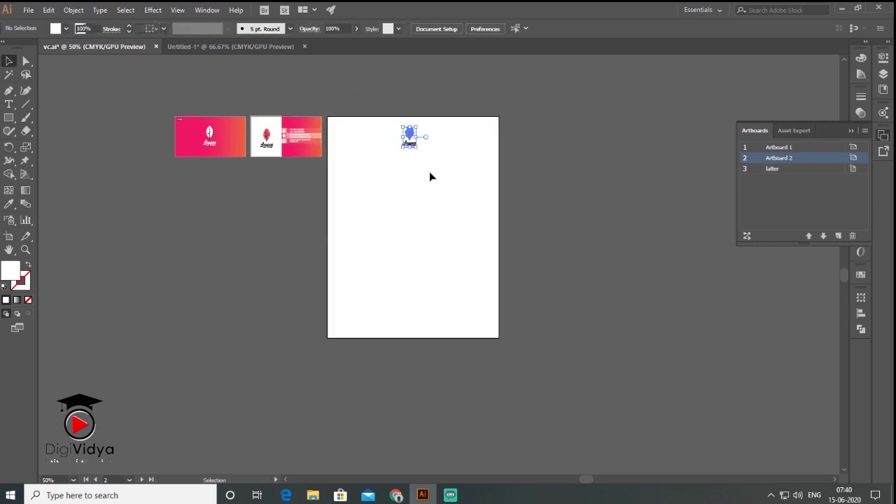
{"action": "left_click", "coordinate": [410, 146]}
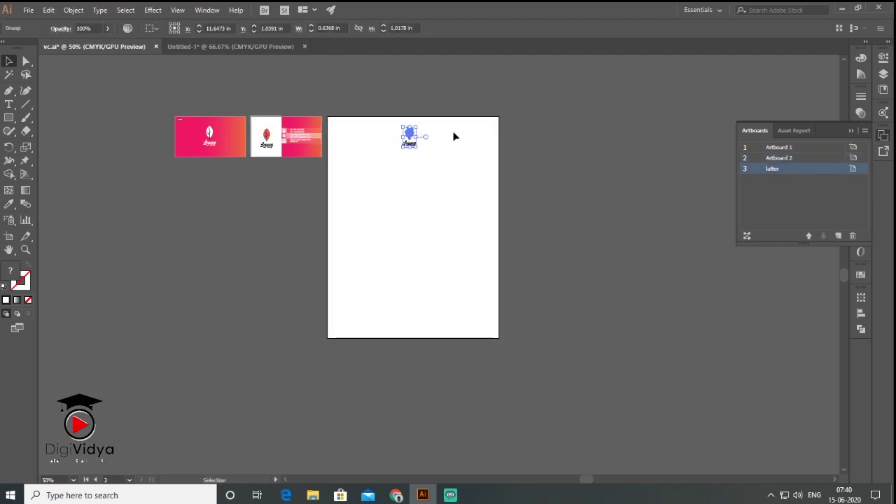
Centre the logo copy horizontally, aligned to the artboard.
{"action": "left_click", "coordinate": [851, 131]}
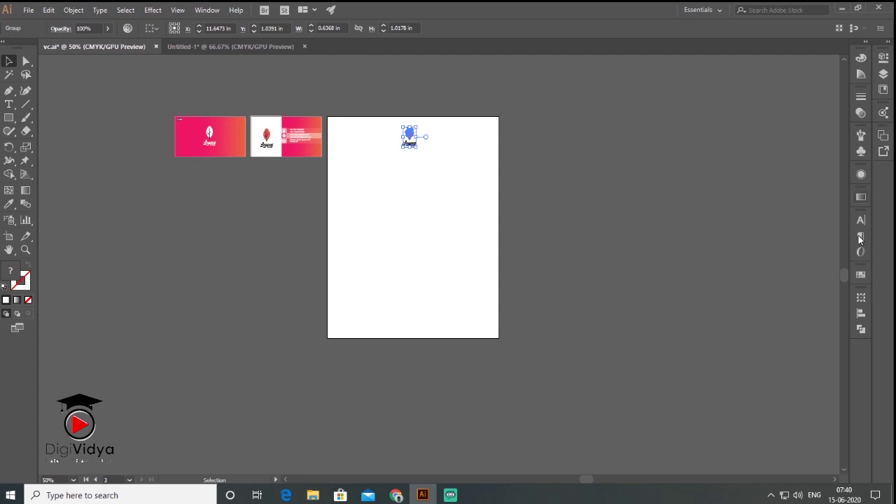
{"action": "left_click", "coordinate": [861, 314]}
{"action": "left_click", "coordinate": [840, 382]}
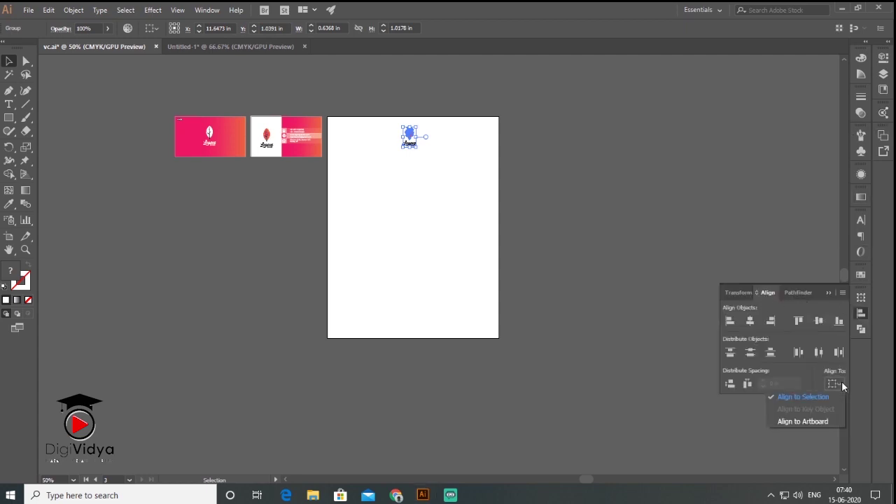
{"action": "left_click", "coordinate": [823, 422]}
{"action": "left_click", "coordinate": [750, 322]}
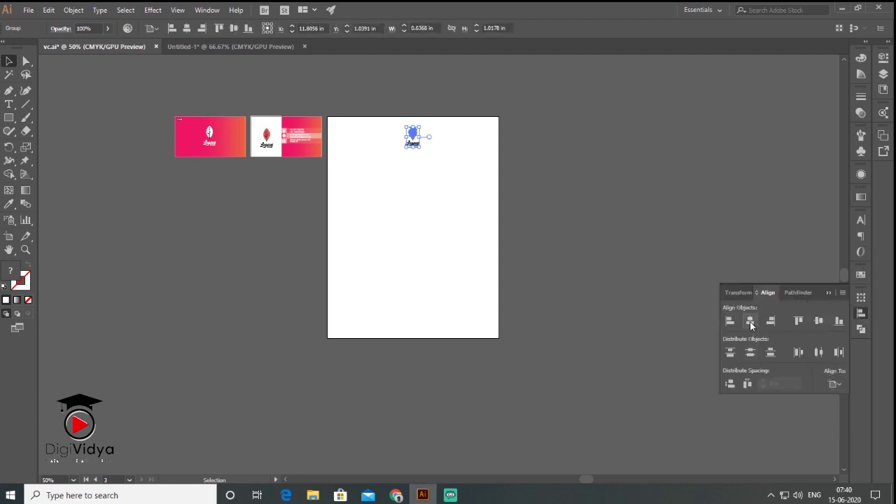
{"action": "left_click", "coordinate": [589, 205]}
{"action": "scroll", "coordinate": [416, 146], "scroll_direction": "up", "scroll_amount": 3}
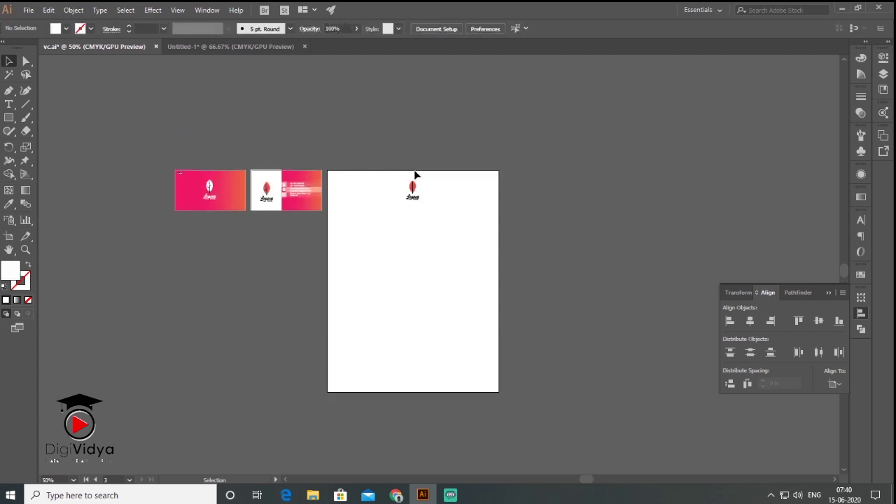
Draw a horizontal line to the left of the logo.
{"action": "key", "text": "ctrl+1"}
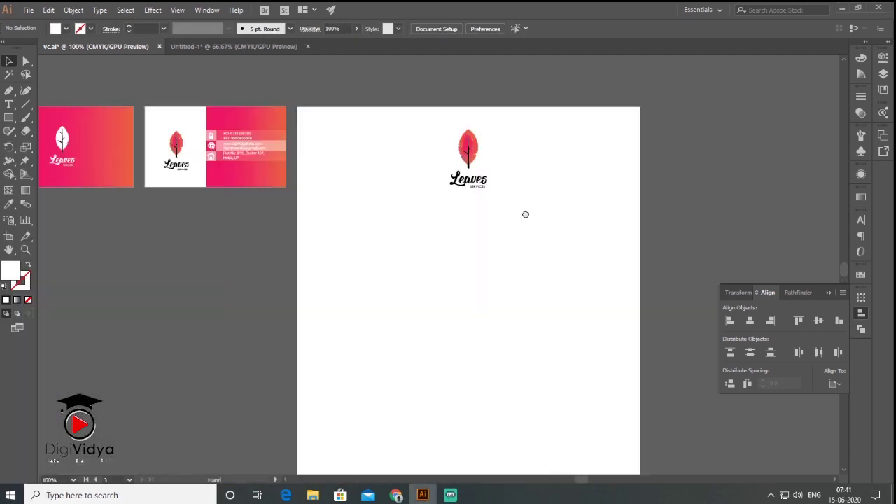
{"action": "left_click", "coordinate": [25, 104]}
{"action": "left_click_drag", "start_coordinate": [441, 167], "coordinate": [326, 168]}
{"action": "key", "text": "v"}
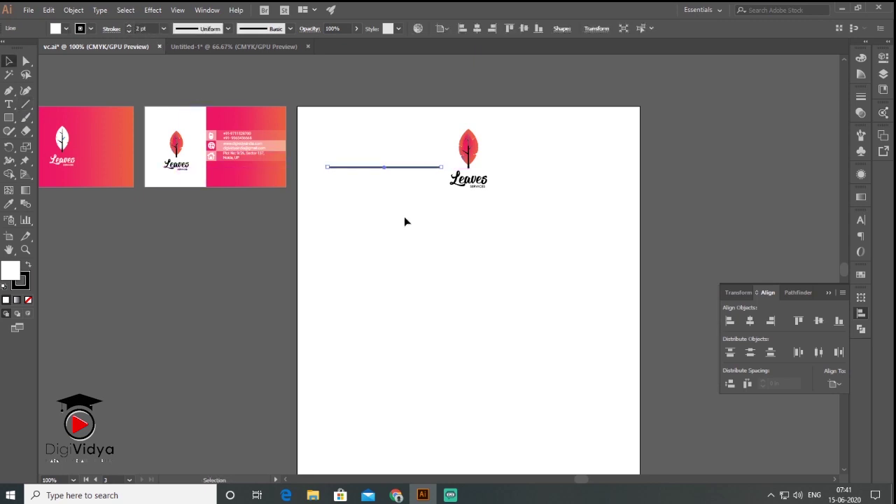
{"action": "left_click", "coordinate": [404, 216]}
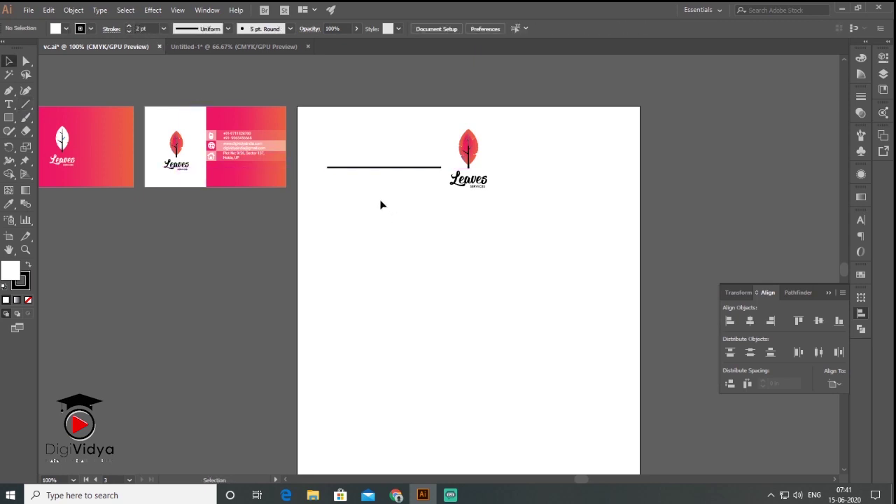
Expand the line into a shape and ungroup it.
{"action": "left_click", "coordinate": [73, 11]}
{"action": "left_click", "coordinate": [117, 129]}
{"action": "left_click", "coordinate": [423, 312]}
{"action": "scroll", "coordinate": [355, 175], "scroll_direction": "up", "scroll_amount": 1}
{"action": "scroll", "coordinate": [355, 176], "scroll_direction": "up", "scroll_amount": 3}
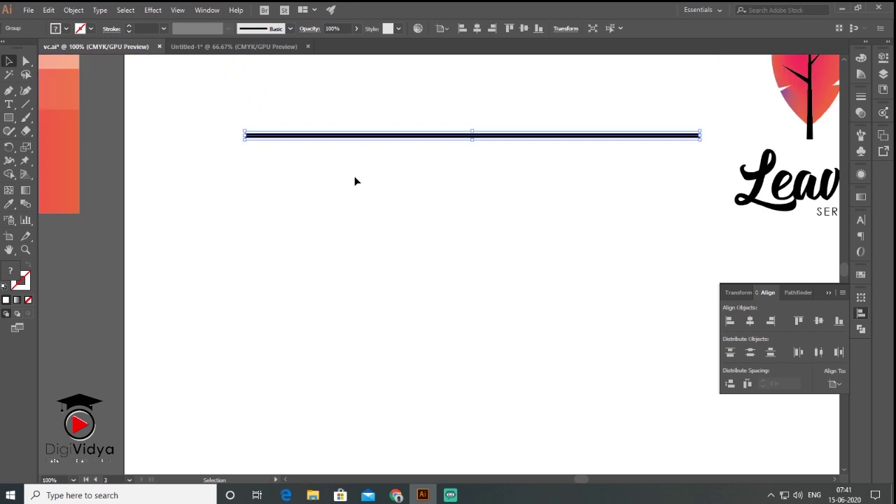
{"action": "right_click", "coordinate": [376, 145]}
{"action": "left_click", "coordinate": [417, 229]}
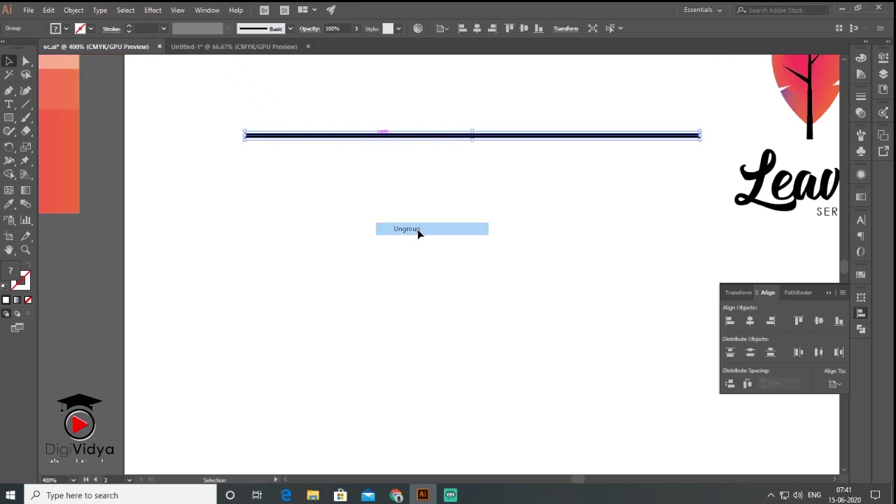
Move the expanded line down the page, then undo the last two changes.
{"action": "left_click_drag", "start_coordinate": [356, 137], "coordinate": [354, 190]}
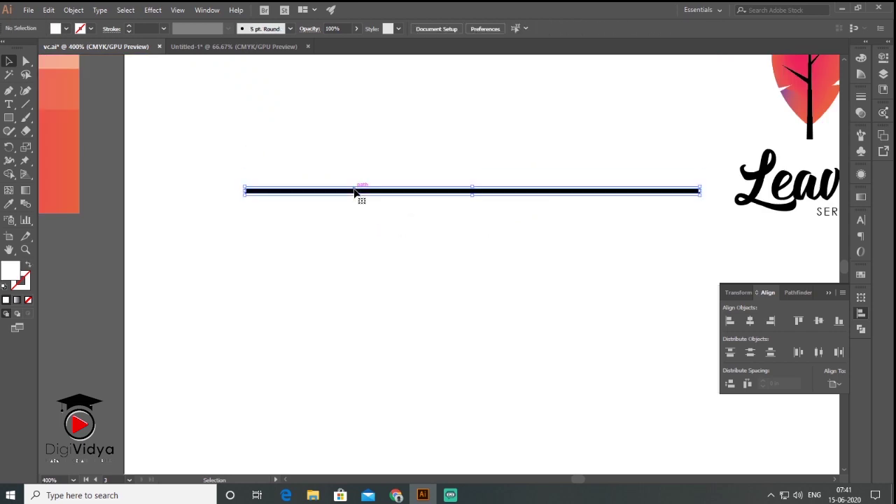
{"action": "left_click_drag", "start_coordinate": [372, 153], "coordinate": [409, 169]}
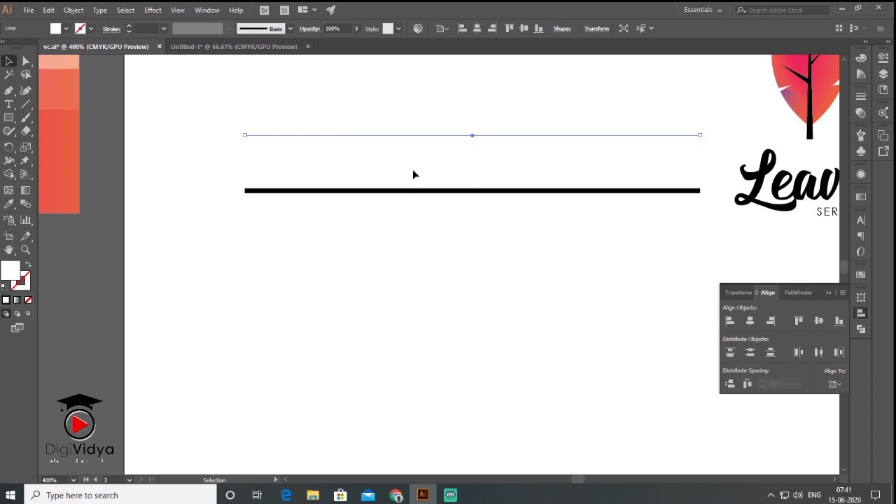
{"action": "key", "text": "ctrl+z"}
{"action": "key", "text": "ctrl+z"}
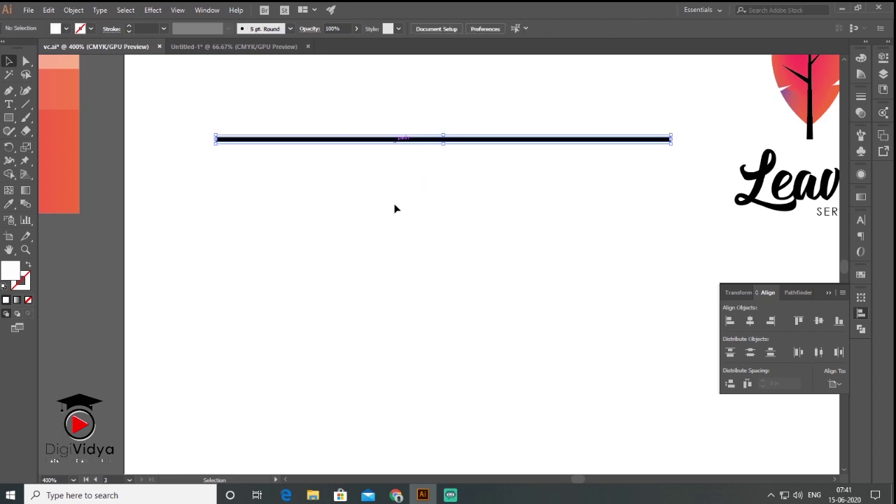
{"action": "key", "text": "ctrl+z"}
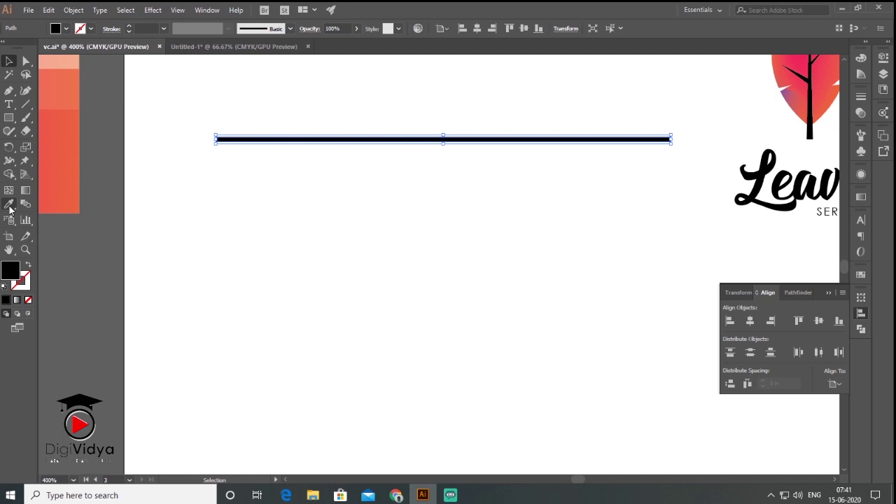
Give the line the leaf's coral-orange colour and add a mesh point to it.
{"action": "left_click", "coordinate": [10, 205]}
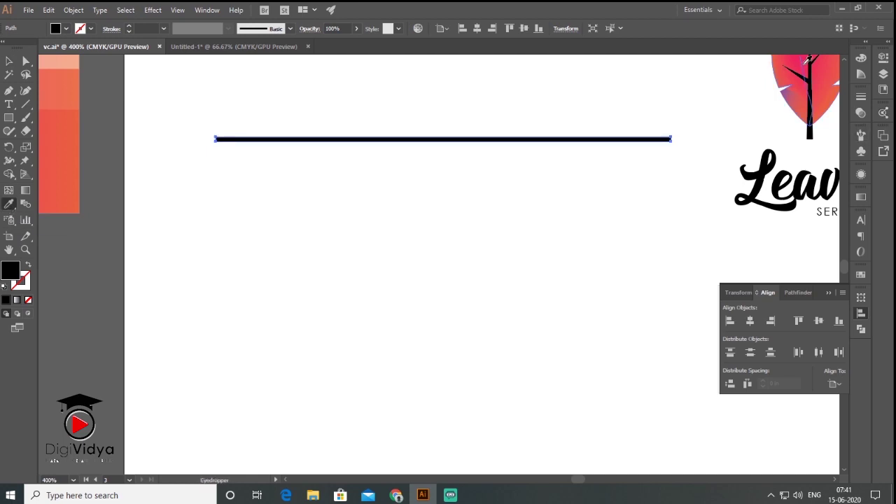
{"action": "left_click", "coordinate": [805, 63]}
{"action": "left_click", "coordinate": [48, 130]}
{"action": "left_click", "coordinate": [9, 61]}
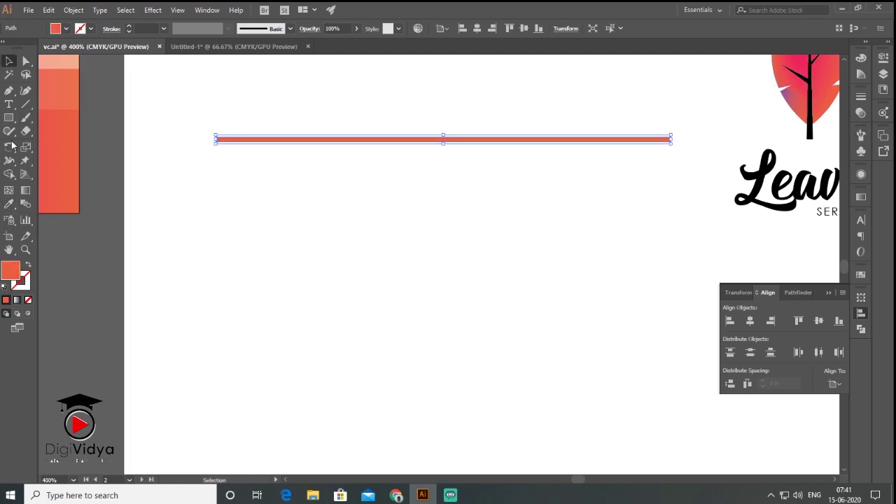
{"action": "left_click", "coordinate": [9, 192]}
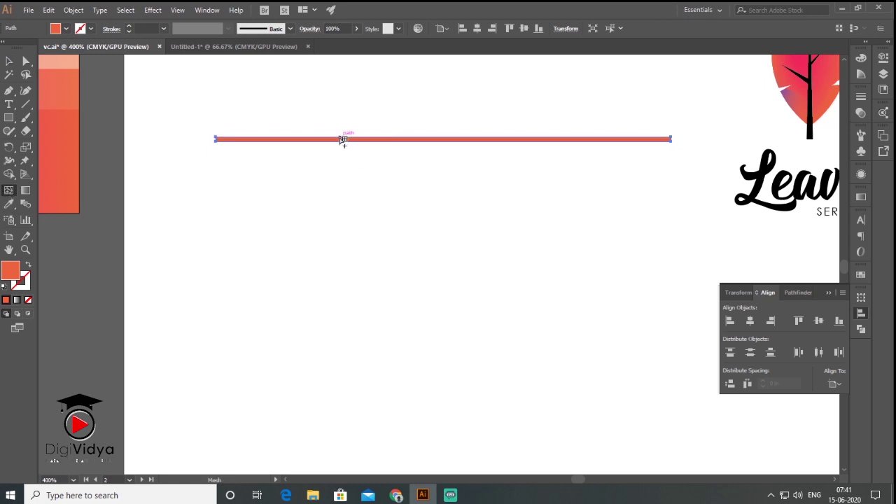
{"action": "left_click", "coordinate": [339, 142]}
Colour the mesh points at the line's left end magenta for a magenta-to-orange gradient.
{"action": "key", "text": "ctrl+plus"}
{"action": "key", "text": "q"}
{"action": "mouse_move", "coordinate": [133, 108]}
{"action": "left_mouse_down"}
{"action": "mouse_move", "coordinate": [453, 140]}
{"action": "mouse_move", "coordinate": [175, 165]}
{"action": "left_mouse_up"}
{"action": "left_click_drag", "start_coordinate": [134, 136], "coordinate": [151, 179]}
{"action": "double_click", "coordinate": [21, 278]}
{"action": "left_click", "coordinate": [614, 205]}
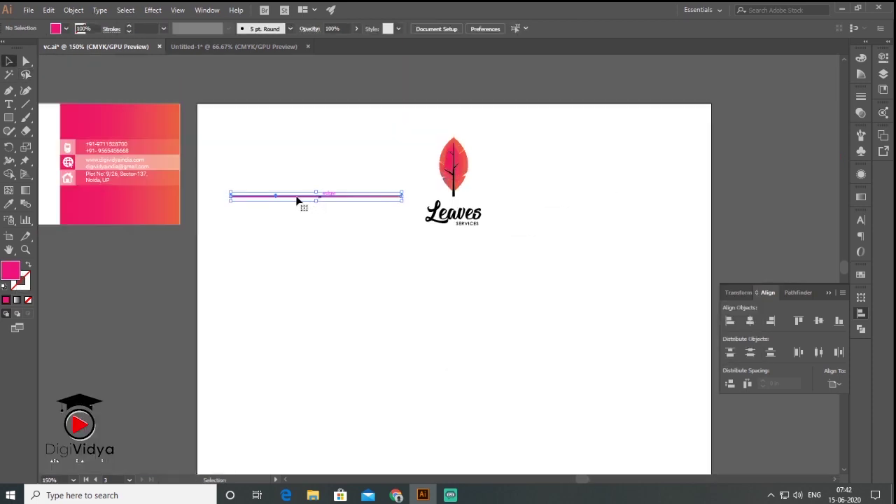
Duplicate the gradient line to the right of the logo and reflect it vertically.
{"action": "left_click_drag", "start_coordinate": [298, 196], "coordinate": [581, 201]}
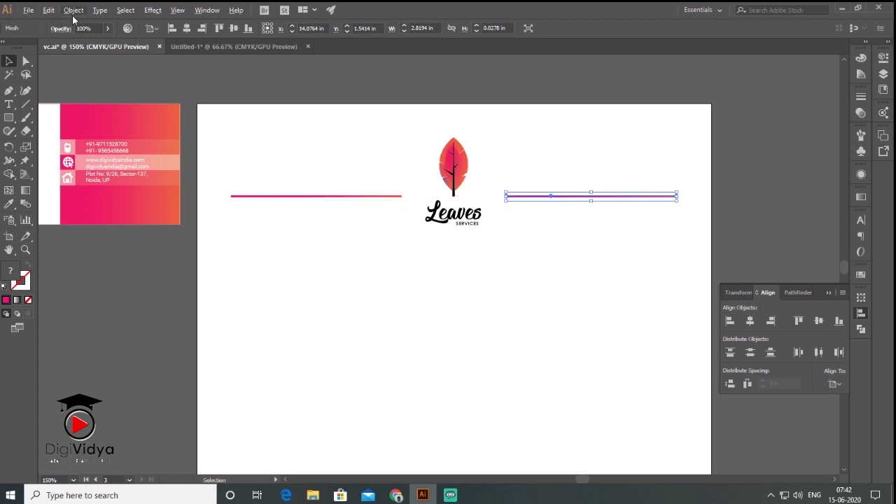
{"action": "left_click", "coordinate": [72, 14]}
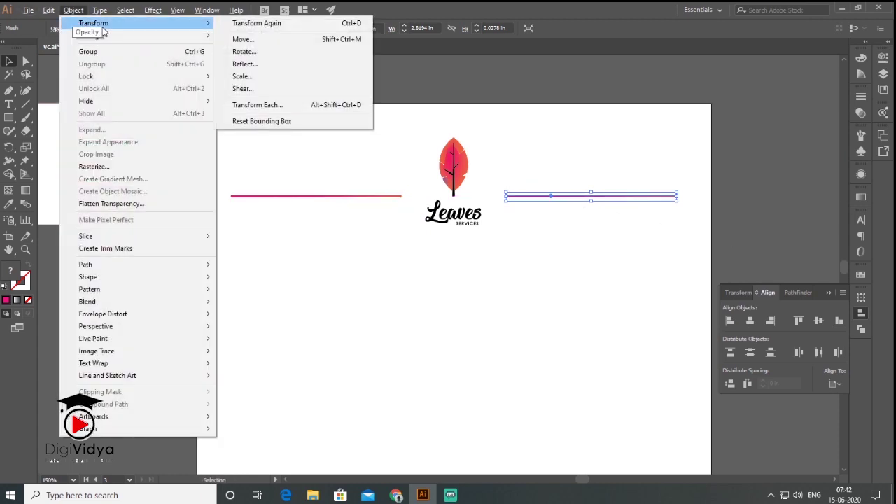
{"action": "left_click", "coordinate": [302, 63]}
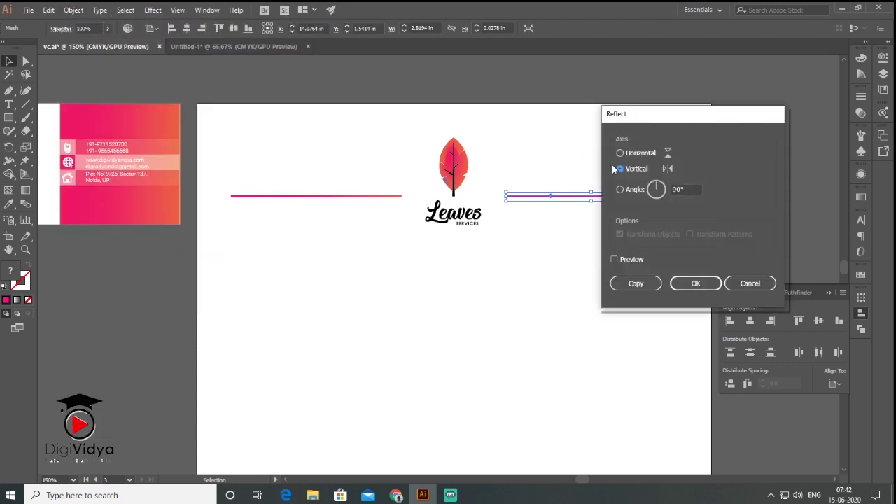
{"action": "left_click", "coordinate": [695, 283]}
{"action": "key", "text": "ctrl+minus"}
{"action": "key", "text": "ctrl+minus"}
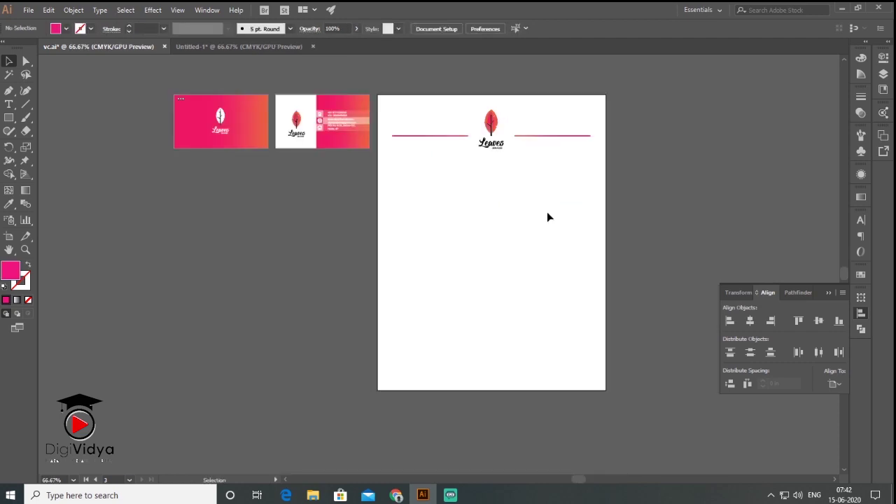
Create a text area below the header and paste in the letter body.
{"action": "left_click", "coordinate": [8, 105]}
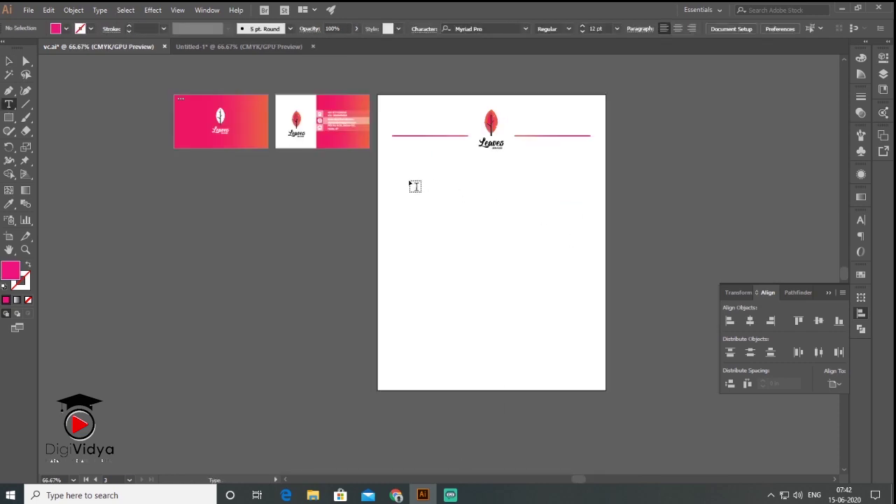
{"action": "left_click_drag", "start_coordinate": [396, 166], "coordinate": [589, 345]}
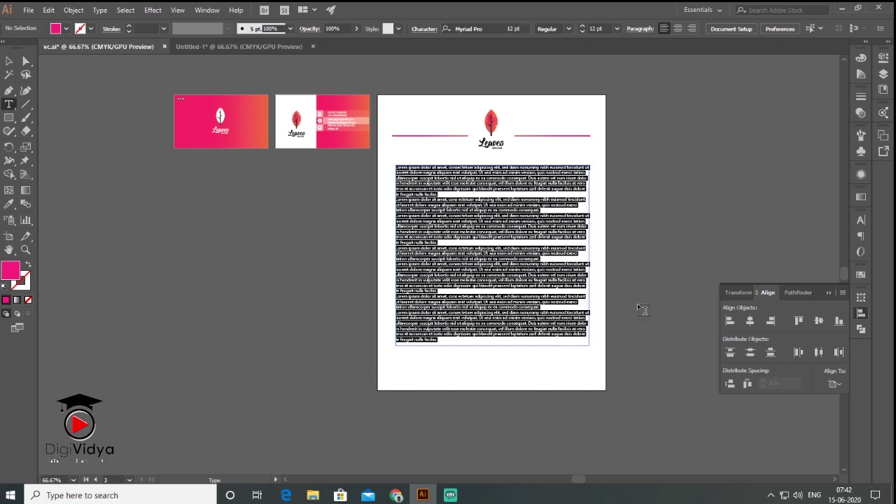
{"action": "key", "text": "ctrl+v"}
{"action": "key", "text": "Escape"}
{"action": "left_click", "coordinate": [768, 215]}
Turn off hyphenation and justify the letter with the last line aligned left.
{"action": "left_click", "coordinate": [726, 303]}
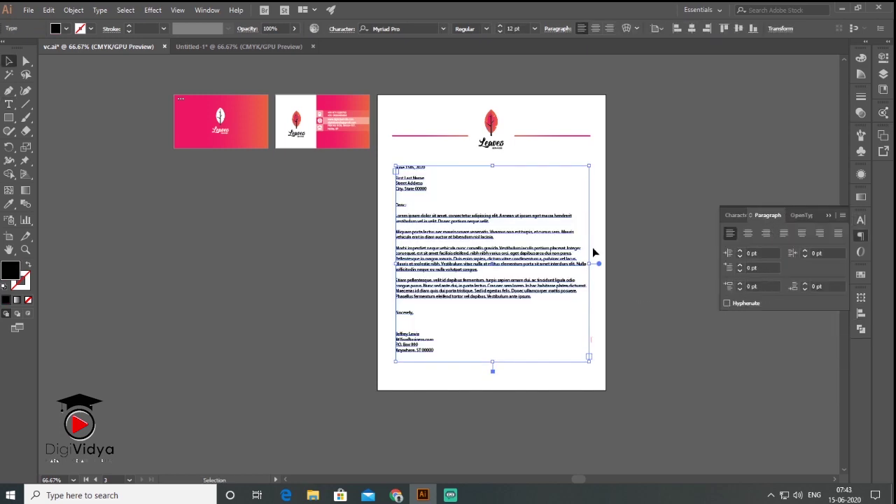
{"action": "left_click", "coordinate": [787, 236]}
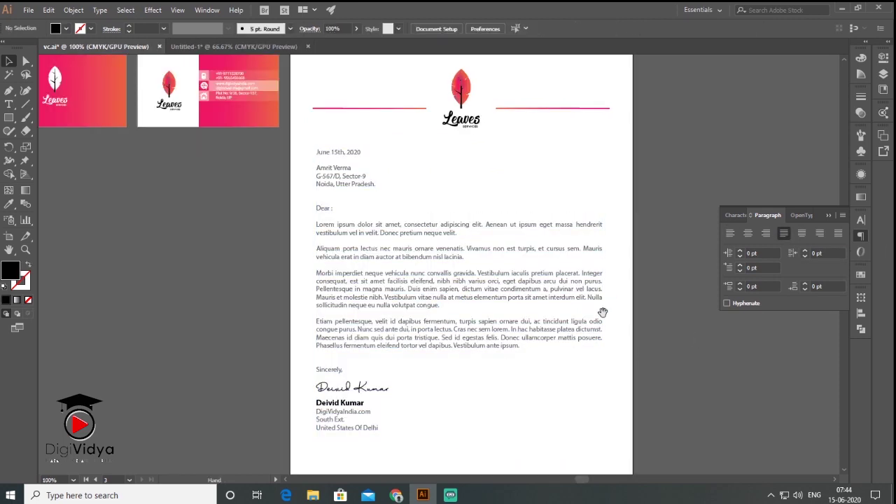
{"action": "left_click_drag", "start_coordinate": [602, 312], "coordinate": [611, 338]}
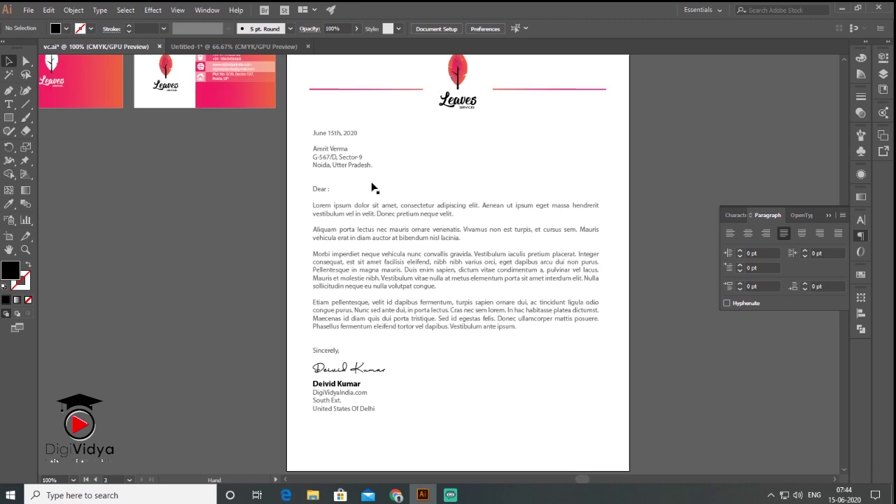
{"action": "left_click", "coordinate": [371, 373]}
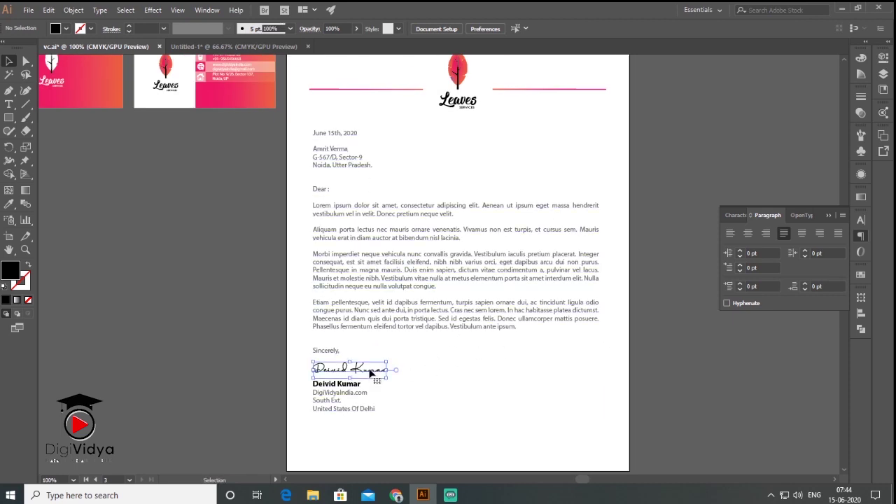
{"action": "left_click_drag", "start_coordinate": [522, 293], "coordinate": [525, 198]}
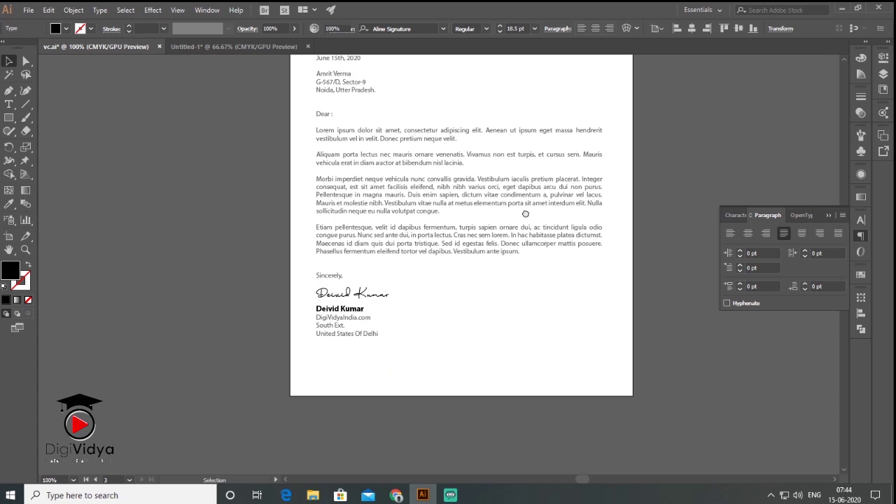
{"action": "left_click", "coordinate": [8, 117]}
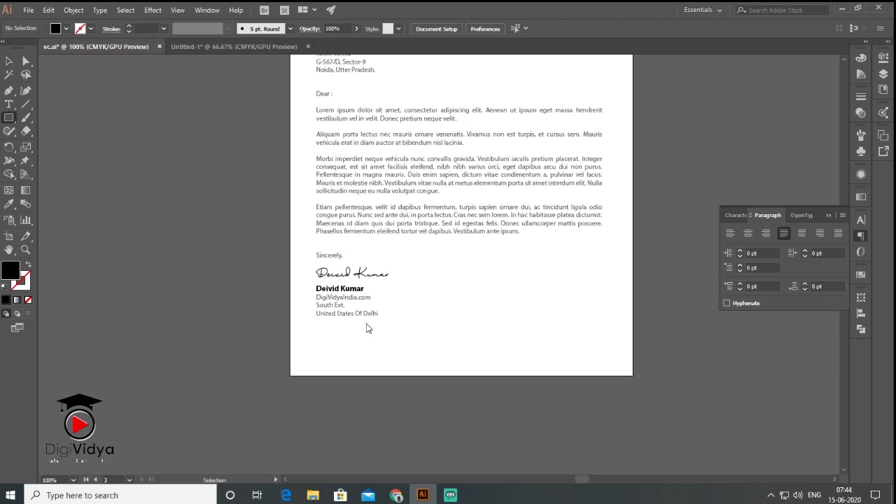
Draw a gradient bar along the letterhead's bottom edge and select its right-end mesh points.
{"action": "left_click_drag", "start_coordinate": [376, 376], "coordinate": [559, 353]}
{"action": "left_click", "coordinate": [9, 61]}
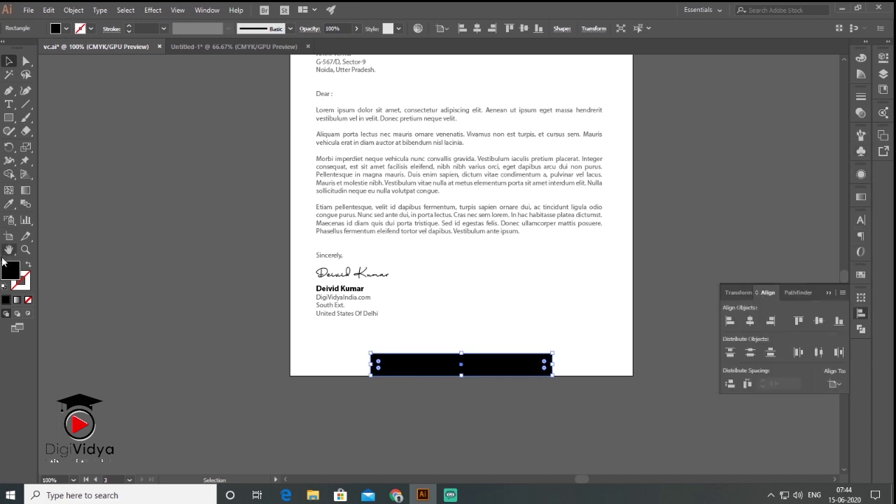
{"action": "key", "text": "ctrl+minus"}
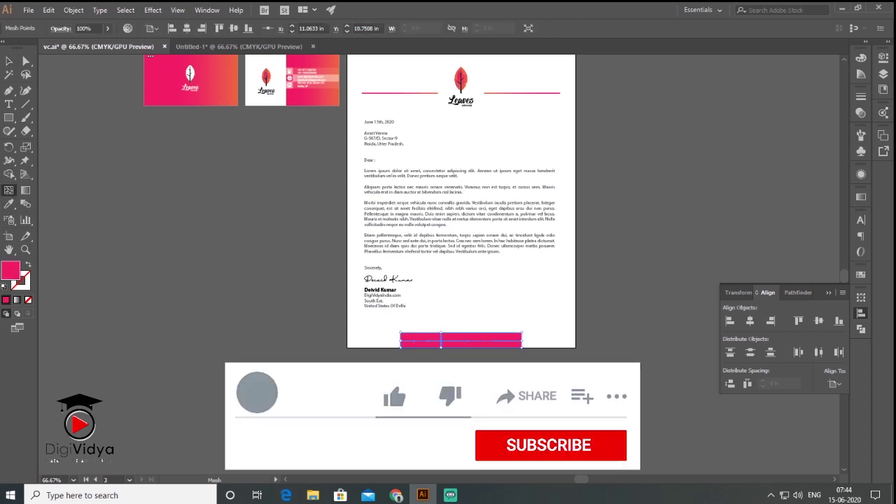
{"action": "key", "text": "q"}
{"action": "mouse_move", "coordinate": [530, 322]}
{"action": "left_mouse_down"}
{"action": "mouse_move", "coordinate": [540, 352]}
{"action": "mouse_move", "coordinate": [510, 326]}
{"action": "left_mouse_up"}
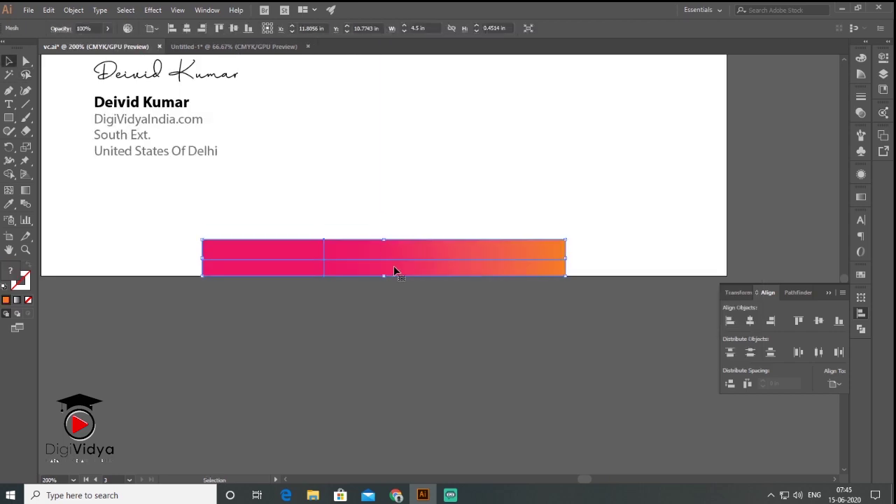
Duplicate the footer bar upward as a thin matching line above it.
{"action": "mouse_move", "coordinate": [393, 269]}
{"action": "left_mouse_down"}
{"action": "mouse_move", "coordinate": [385, 199]}
{"action": "mouse_move", "coordinate": [390, 235]}
{"action": "left_mouse_up"}
{"action": "key", "text": "ctrl+plus"}
{"action": "left_click", "coordinate": [545, 314]}
{"action": "key", "text": "ctrl+0"}
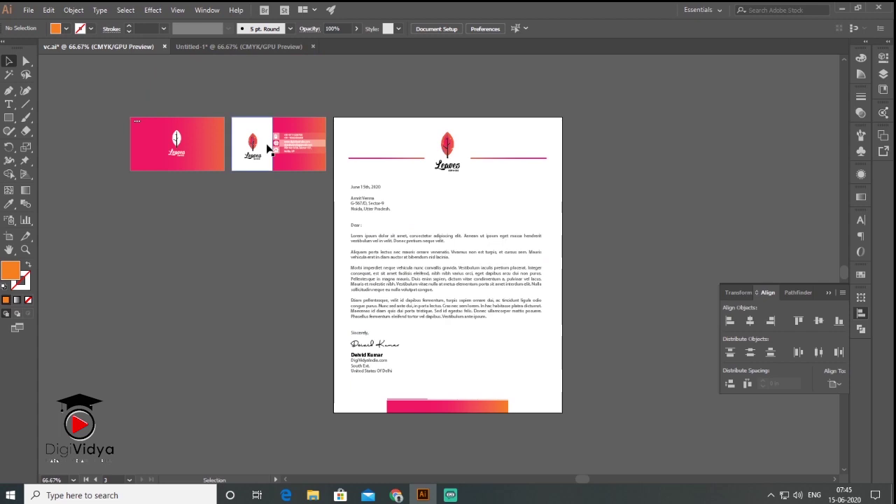
Copy the card's contact icons and details onto the letterhead, colour them grey C6C6C6, and shrink them.
{"action": "scroll", "coordinate": [280, 150], "scroll_direction": "up", "scroll_amount": 2}
{"action": "scroll", "coordinate": [284, 112], "scroll_direction": "up", "scroll_amount": 1}
{"action": "left_click_drag", "start_coordinate": [280, 152], "coordinate": [356, 372]}
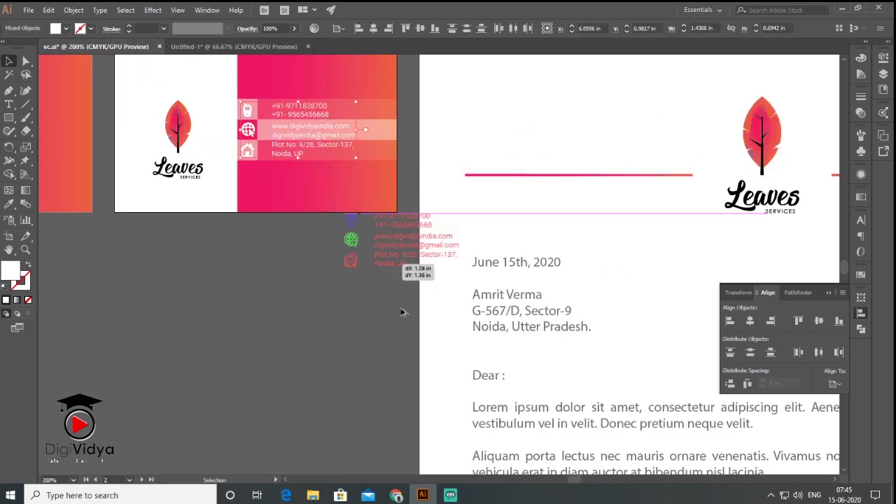
{"action": "left_click", "coordinate": [304, 358]}
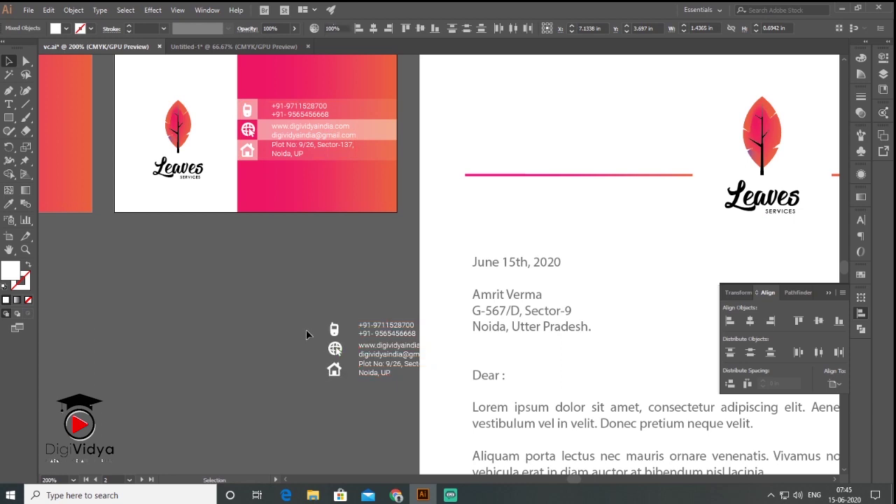
{"action": "left_click_drag", "start_coordinate": [432, 390], "coordinate": [2, 319]}
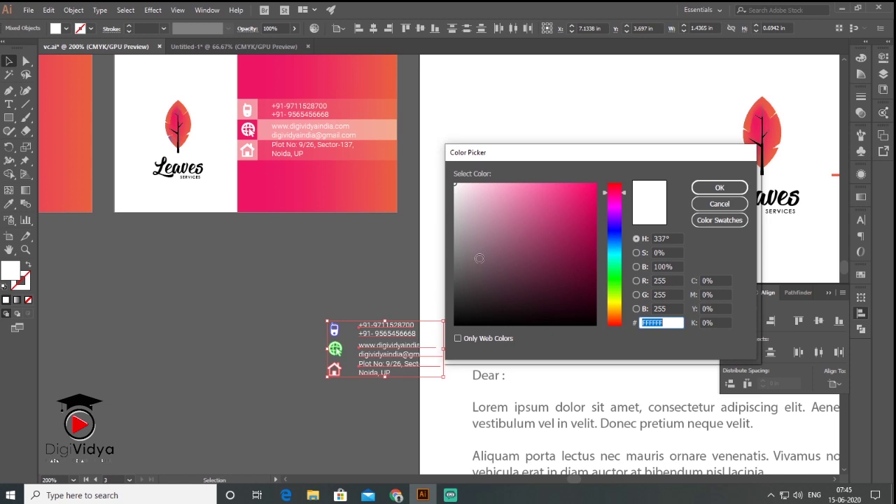
{"action": "left_click_drag", "start_coordinate": [476, 249], "coordinate": [444, 210]}
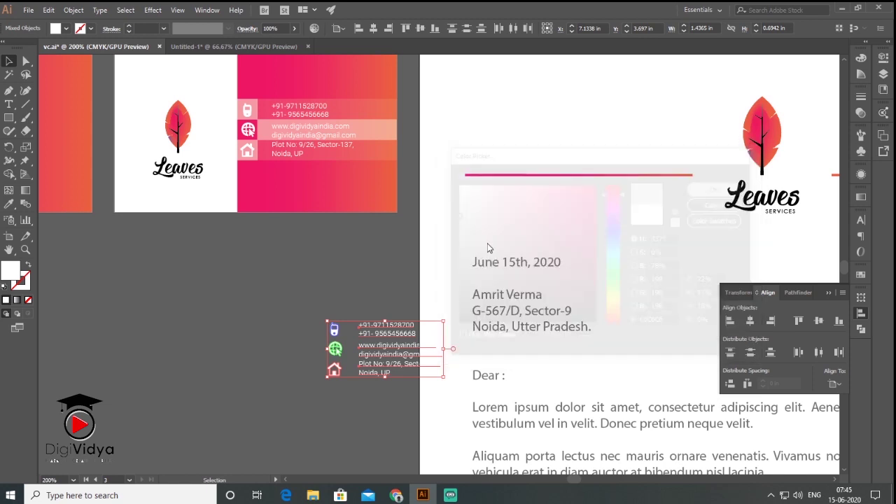
{"action": "left_click", "coordinate": [719, 188]}
{"action": "mouse_move", "coordinate": [378, 308]}
{"action": "left_mouse_down"}
{"action": "mouse_move", "coordinate": [308, 280]}
{"action": "mouse_move", "coordinate": [236, 77]}
{"action": "mouse_move", "coordinate": [456, 180]}
{"action": "mouse_move", "coordinate": [291, 333]}
{"action": "left_mouse_up"}
Rearrange the phone, web/email and address rows into a single line.
{"action": "left_click", "coordinate": [259, 392]}
{"action": "scroll", "coordinate": [263, 387], "scroll_direction": "up", "scroll_amount": 1}
{"action": "scroll", "coordinate": [263, 386], "scroll_direction": "up", "scroll_amount": 1}
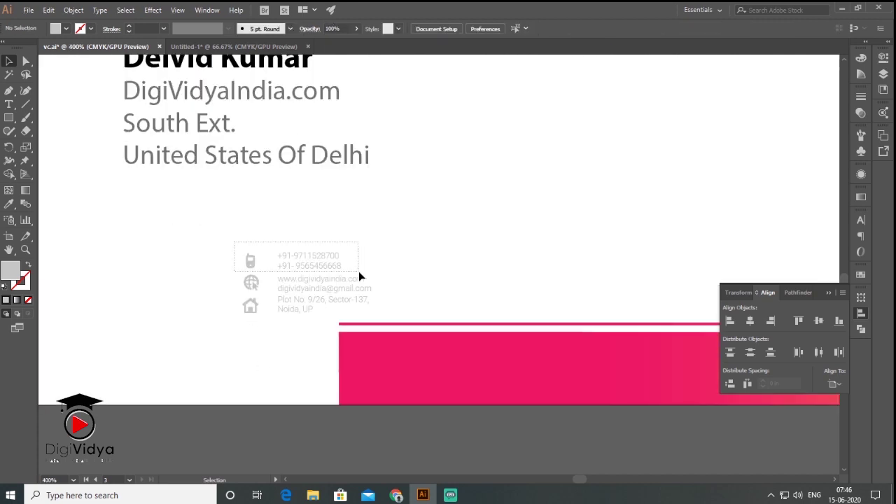
{"action": "left_click", "coordinate": [359, 273]}
{"action": "left_click_drag", "start_coordinate": [233, 278], "coordinate": [373, 293]}
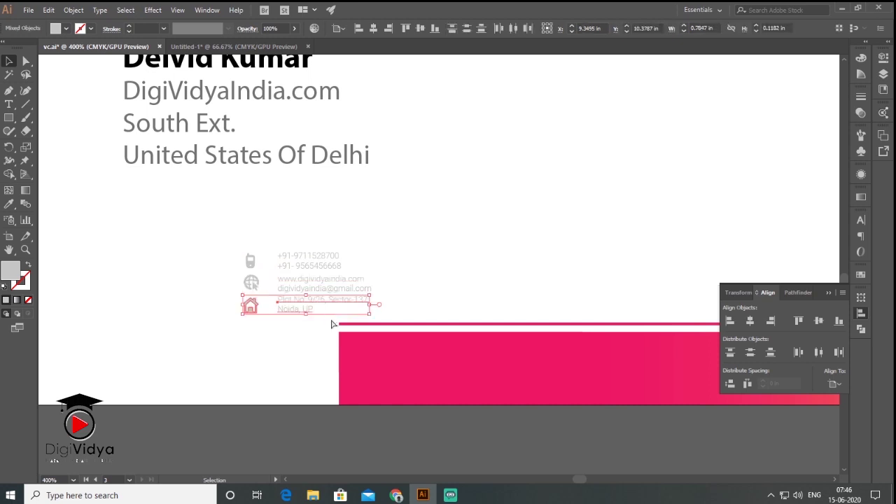
{"action": "left_click_drag", "start_coordinate": [305, 261], "coordinate": [279, 303]}
Stretch the contact row across the page width above the footer bar.
{"action": "key", "text": "ctrl+minus"}
{"action": "key", "text": "ctrl+minus"}
{"action": "key", "text": "ctrl+minus"}
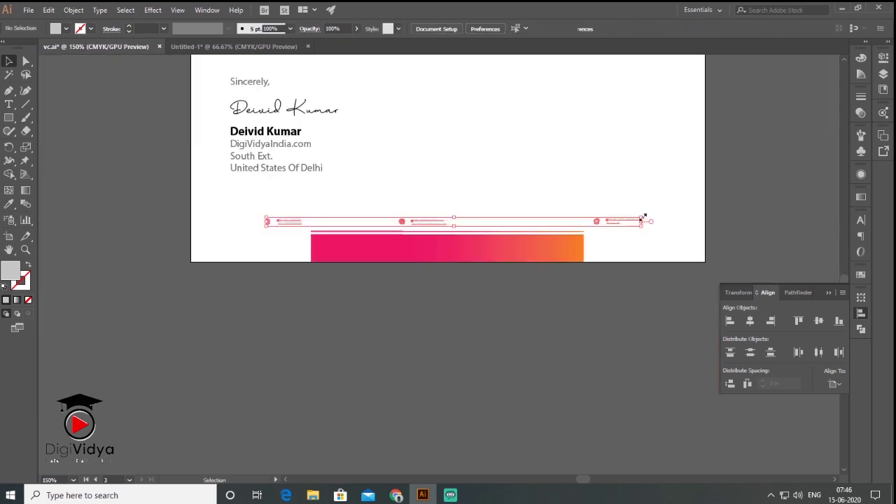
{"action": "left_click_drag", "start_coordinate": [644, 217], "coordinate": [686, 224]}
{"action": "key", "text": "ctrl+minus"}
{"action": "key", "text": "ctrl+minus"}
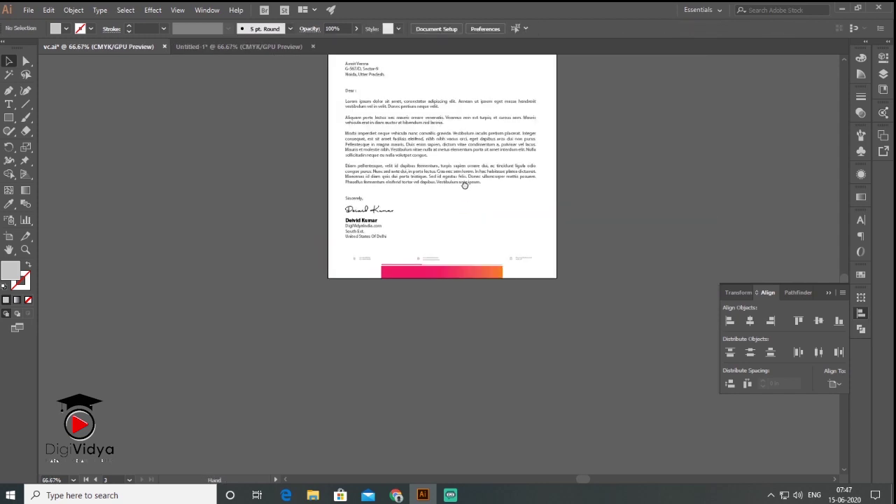
{"action": "left_click_drag", "start_coordinate": [464, 185], "coordinate": [427, 283]}
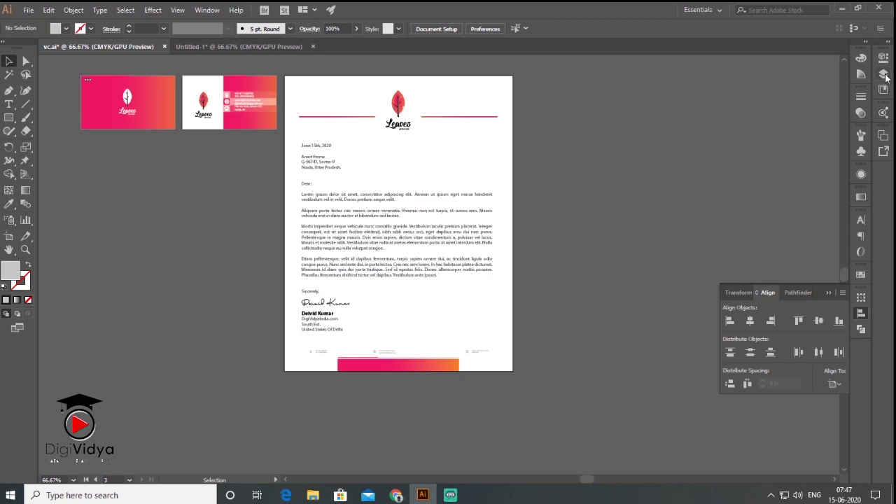
Add a fourth artboard, stretch the pink gradient bar across its top, and draw a tall rectangle at top-left.
{"action": "left_click", "coordinate": [884, 135]}
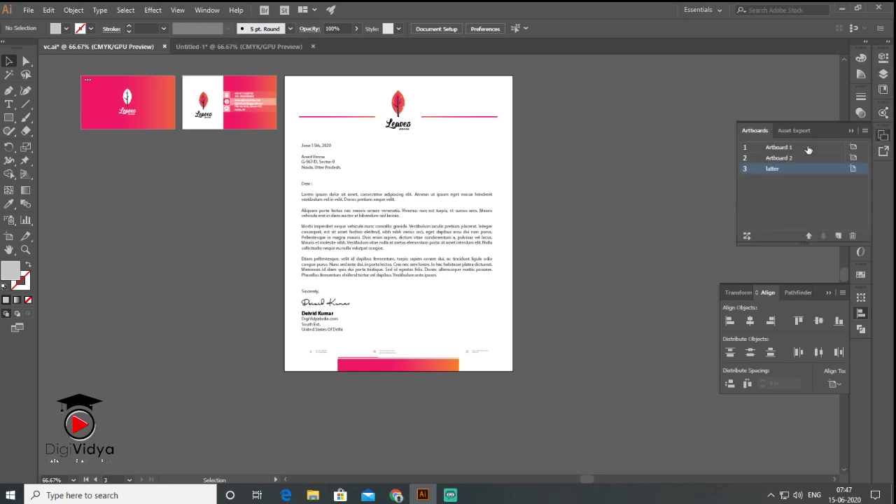
{"action": "left_click", "coordinate": [837, 237]}
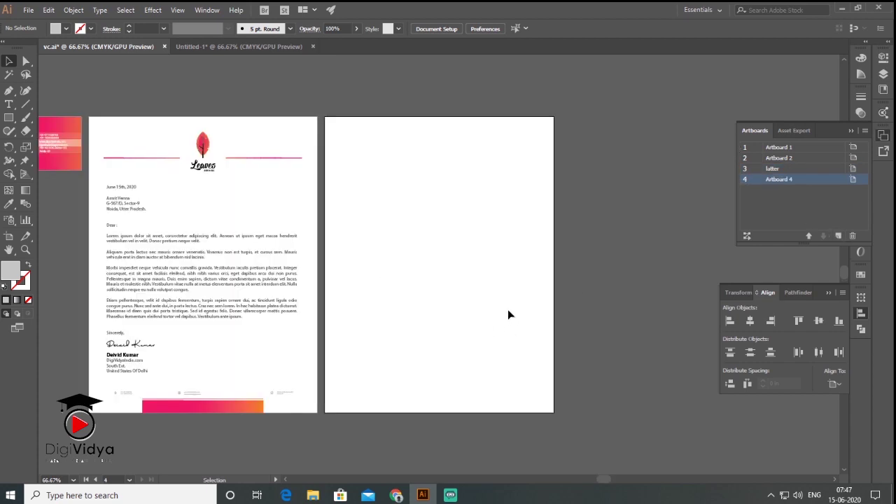
{"action": "left_click", "coordinate": [276, 272]}
{"action": "left_click_drag", "start_coordinate": [276, 273], "coordinate": [189, 244]}
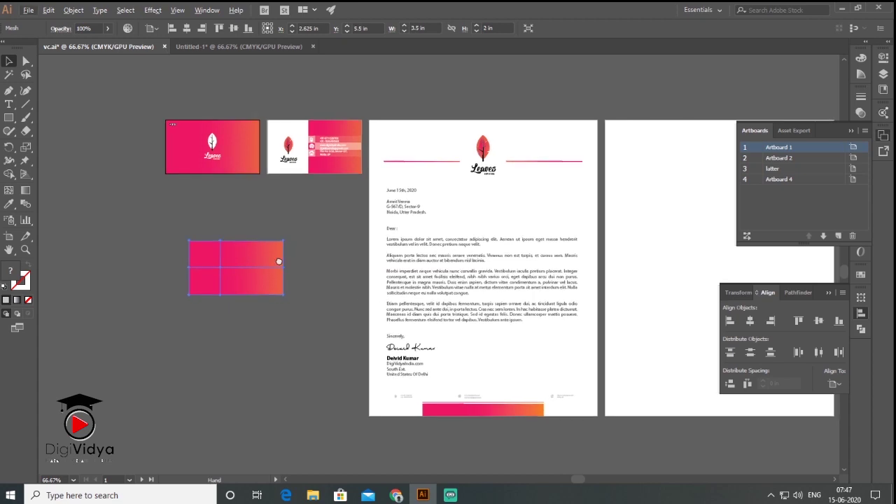
{"action": "left_click_drag", "start_coordinate": [117, 217], "coordinate": [536, 110]}
{"action": "mouse_move", "coordinate": [506, 144]}
{"action": "left_mouse_down"}
{"action": "mouse_move", "coordinate": [508, 109]}
{"action": "mouse_move", "coordinate": [684, 96]}
{"action": "left_mouse_up"}
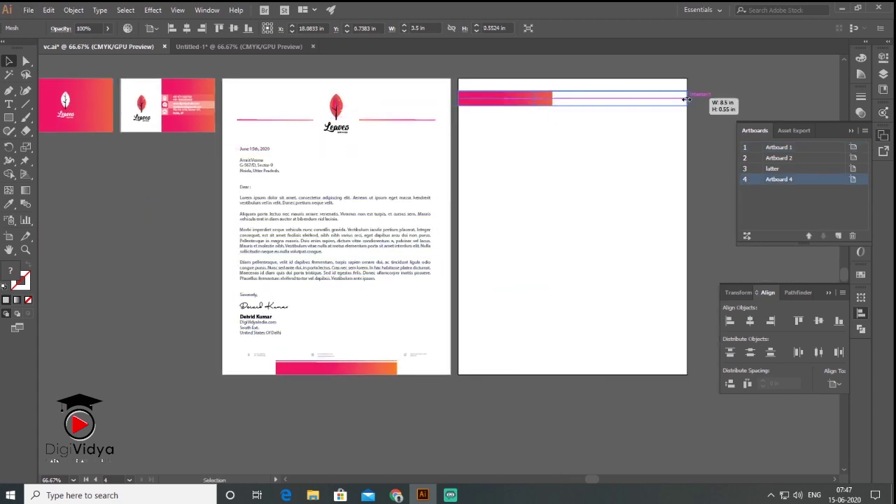
{"action": "left_click", "coordinate": [8, 117]}
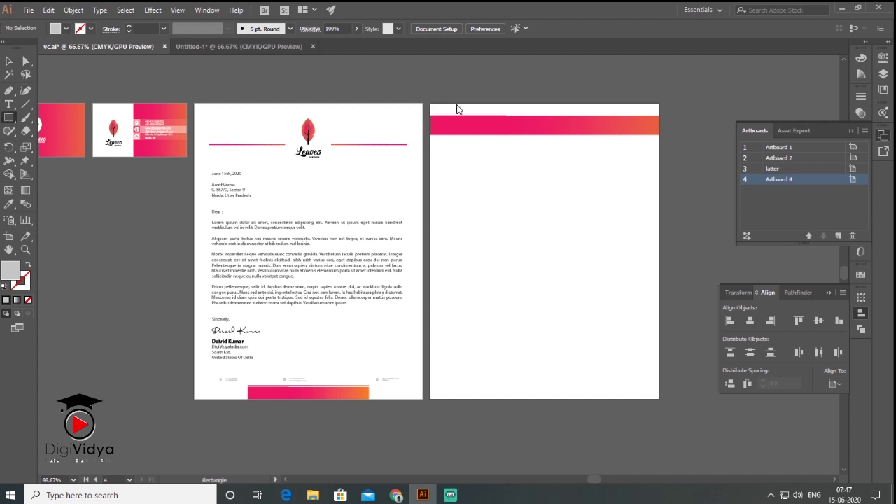
{"action": "left_click_drag", "start_coordinate": [451, 103], "coordinate": [491, 165]}
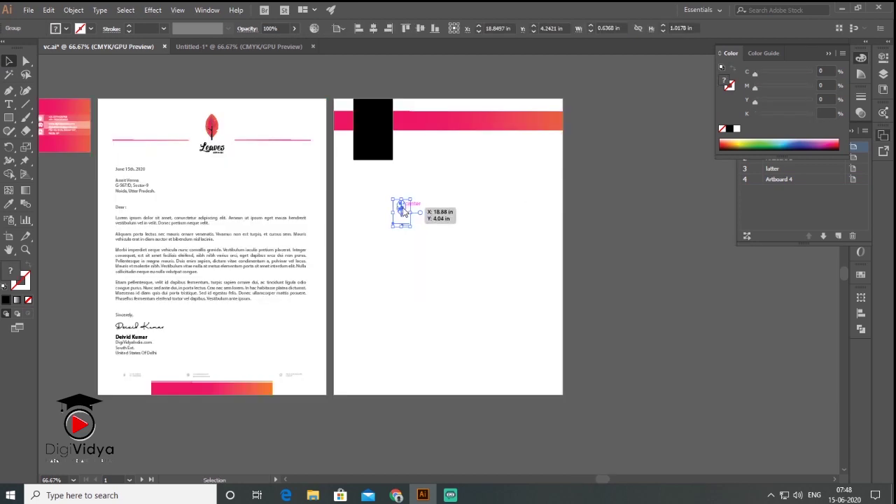
Move the white Leaves logo onto the black panel and bring it to the front.
{"action": "right_click", "coordinate": [403, 211]}
{"action": "mouse_move", "coordinate": [173, 125]}
{"action": "left_mouse_down"}
{"action": "mouse_move", "coordinate": [403, 212]}
{"action": "mouse_move", "coordinate": [379, 138]}
{"action": "mouse_move", "coordinate": [394, 160]}
{"action": "left_mouse_up"}
{"action": "left_click", "coordinate": [542, 327]}
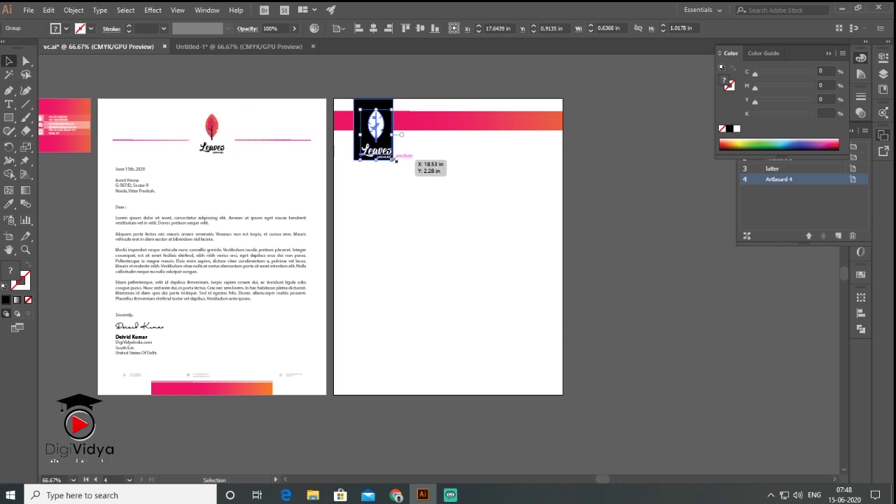
{"action": "left_click", "coordinate": [359, 164]}
{"action": "scroll", "coordinate": [358, 164], "scroll_direction": "up", "scroll_amount": 1}
{"action": "scroll", "coordinate": [490, 200], "scroll_direction": "down", "scroll_amount": 2}
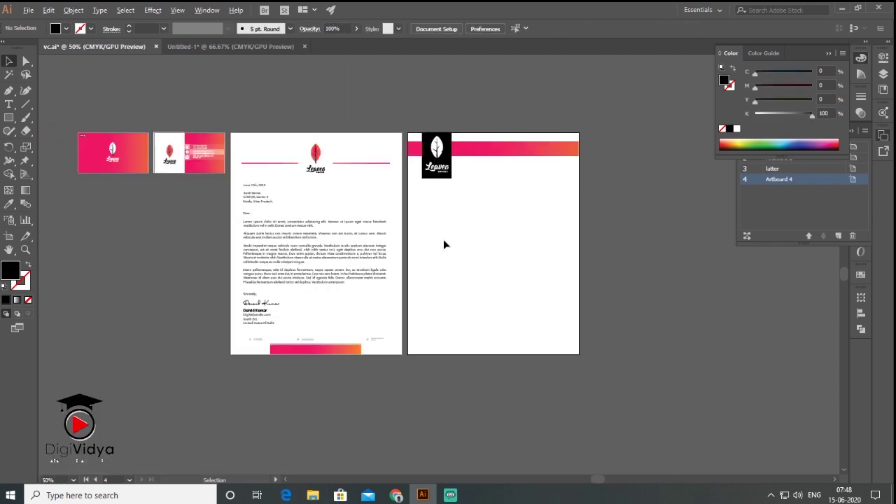
Duplicate the pink header bar and shrink the copy into a thin strip under the logo.
{"action": "left_click", "coordinate": [316, 261]}
{"action": "left_click", "coordinate": [215, 195]}
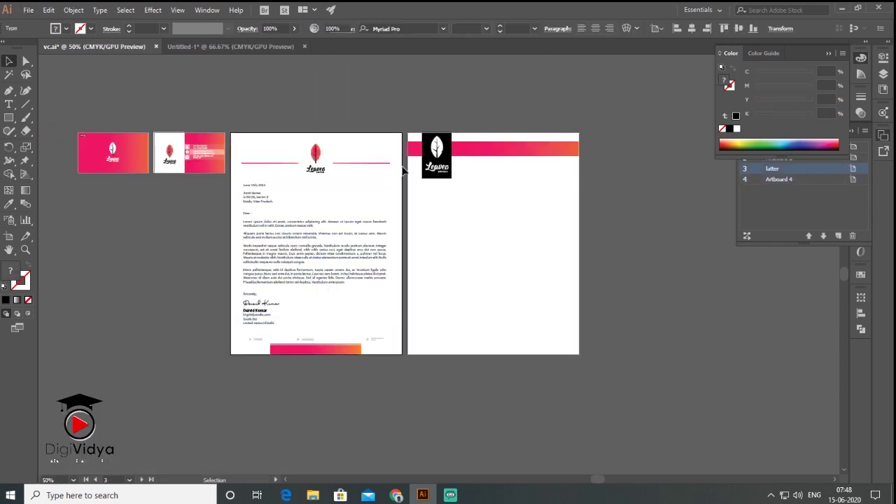
{"action": "scroll", "coordinate": [440, 186], "scroll_direction": "up", "scroll_amount": 1}
{"action": "scroll", "coordinate": [438, 182], "scroll_direction": "up", "scroll_amount": 1}
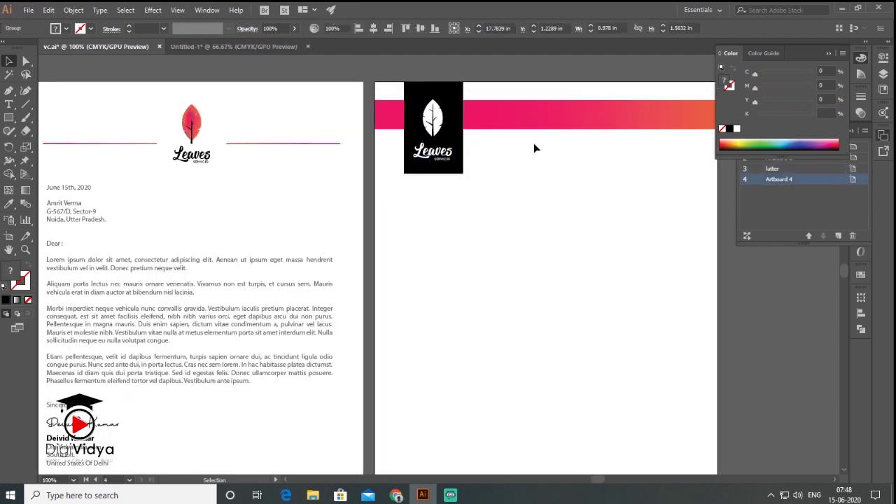
{"action": "left_click", "coordinate": [540, 123]}
{"action": "left_click_drag", "start_coordinate": [548, 124], "coordinate": [548, 222], "text": "alt"}
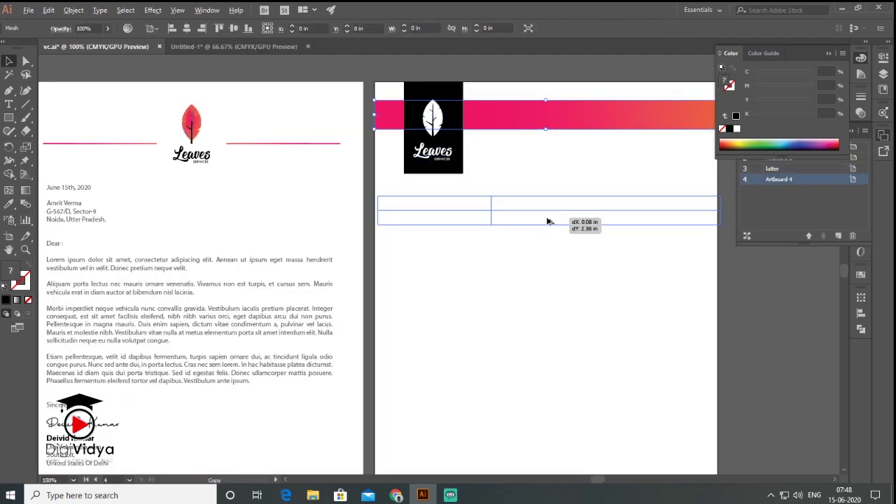
{"action": "mouse_move", "coordinate": [721, 226]}
{"action": "left_mouse_down"}
{"action": "mouse_move", "coordinate": [464, 203]}
{"action": "mouse_move", "coordinate": [447, 182]}
{"action": "left_mouse_up"}
{"action": "key", "text": "ctrl+shift+a"}
{"action": "key", "text": "ctrl+minus"}
Copy the letter body text block onto Artboard 4.
{"action": "left_click_drag", "start_coordinate": [528, 232], "coordinate": [529, 229]}
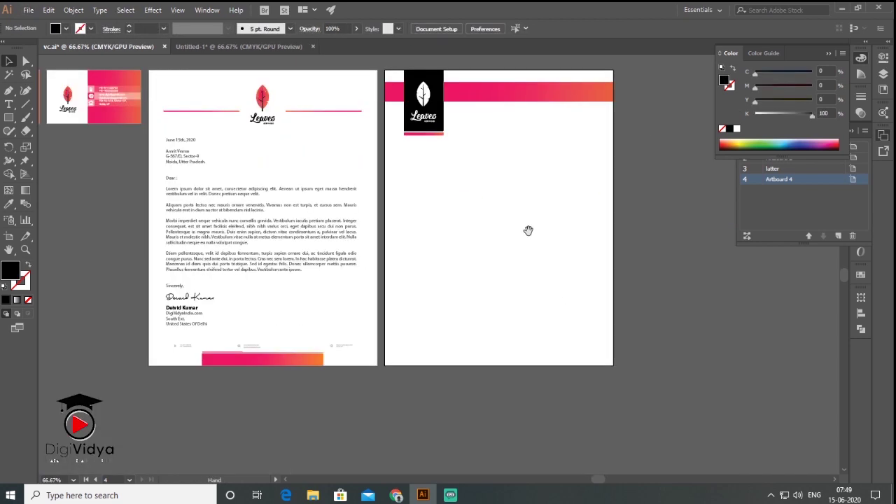
{"action": "left_click_drag", "start_coordinate": [291, 265], "coordinate": [344, 321]}
{"action": "left_click_drag", "start_coordinate": [221, 241], "coordinate": [459, 242]}
Duplicate the pink header bar down to the page bottom and narrow it to a short block at left.
{"action": "left_click", "coordinate": [509, 103]}
{"action": "left_click_drag", "start_coordinate": [512, 100], "coordinate": [511, 365]}
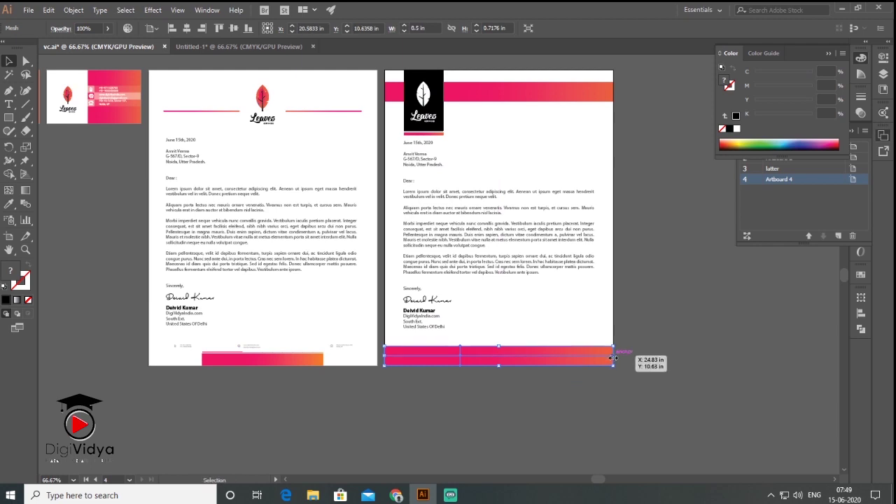
{"action": "mouse_move", "coordinate": [612, 357]}
{"action": "left_mouse_down"}
{"action": "mouse_move", "coordinate": [439, 363]}
{"action": "mouse_move", "coordinate": [414, 282]}
{"action": "left_mouse_up"}
{"action": "scroll", "coordinate": [430, 369], "scroll_direction": "up", "scroll_amount": 3}
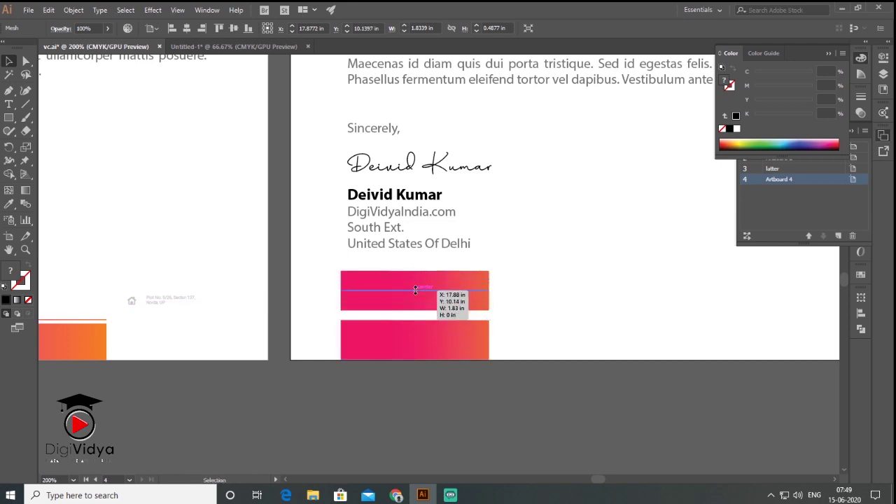
{"action": "scroll", "coordinate": [574, 371], "scroll_direction": "down", "scroll_amount": 3}
{"action": "left_click", "coordinate": [618, 362]}
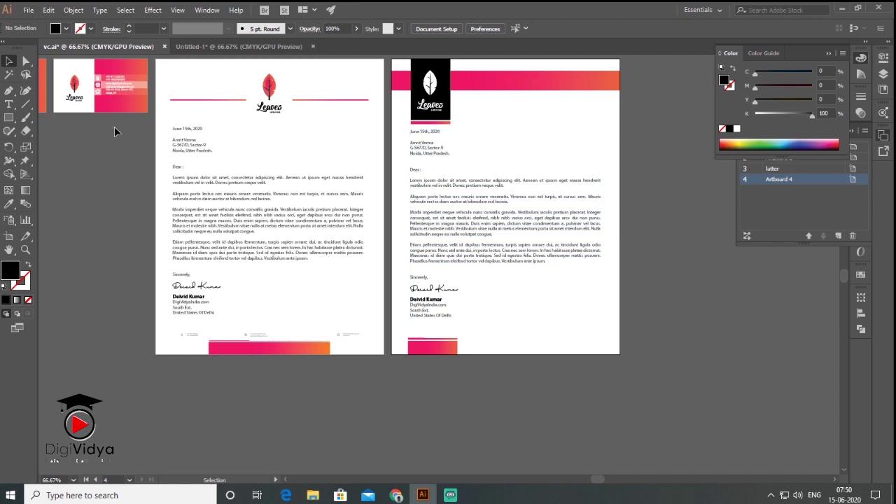
Copy the footer contact details into Artboard 4's pink header band and make them white.
{"action": "left_click", "coordinate": [185, 336]}
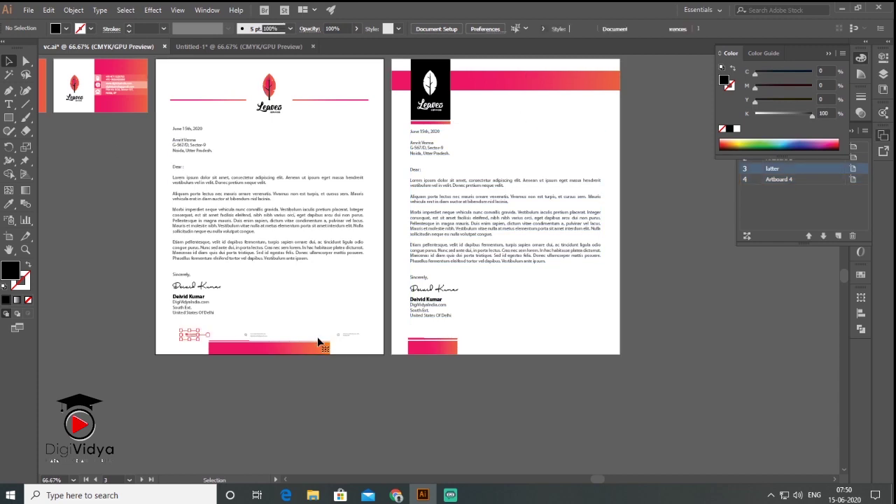
{"action": "mouse_move", "coordinate": [353, 335]}
{"action": "left_mouse_down"}
{"action": "mouse_move", "coordinate": [609, 134]}
{"action": "mouse_move", "coordinate": [635, 94]}
{"action": "left_mouse_up"}
{"action": "key", "text": "ctrl+equal"}
{"action": "key", "text": "ctrl+equal"}
{"action": "key", "text": "ctrl+equal"}
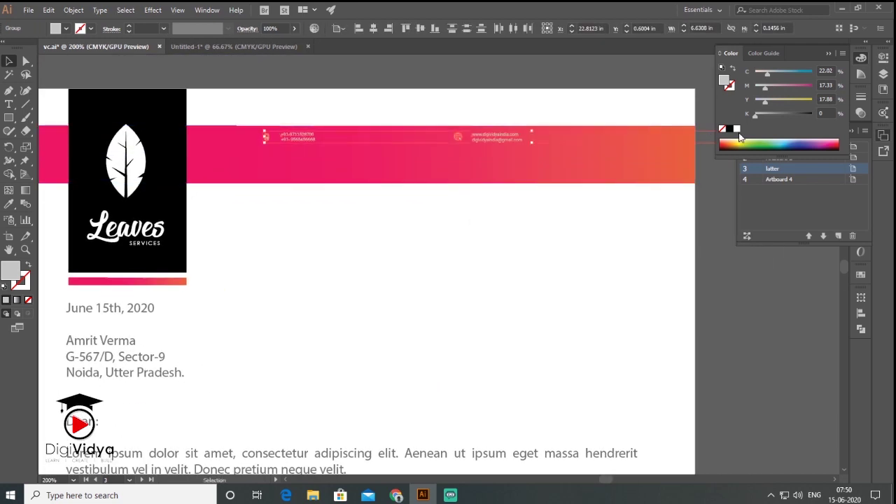
{"action": "left_click", "coordinate": [736, 129]}
Spread the contact and phone details across the pink band beside the logo.
{"action": "left_click_drag", "start_coordinate": [264, 142], "coordinate": [142, 181]}
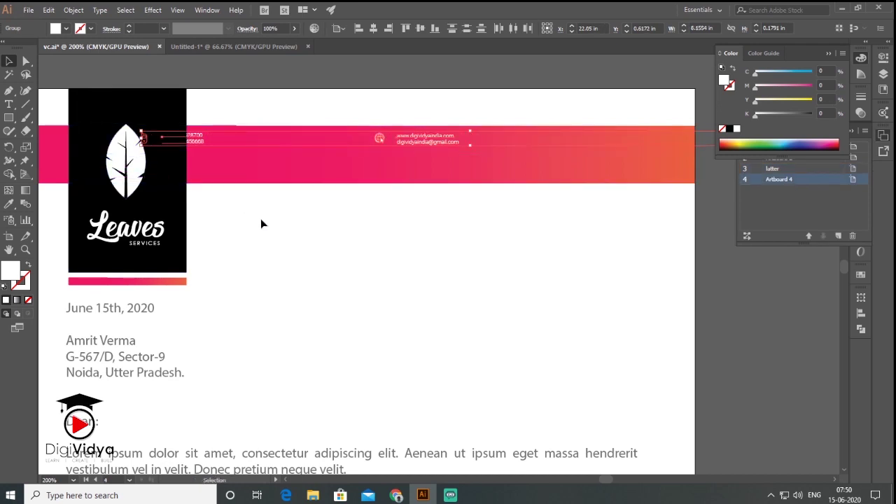
{"action": "left_click_drag", "start_coordinate": [195, 141], "coordinate": [628, 146]}
{"action": "key", "text": "ctrl+alt+0"}
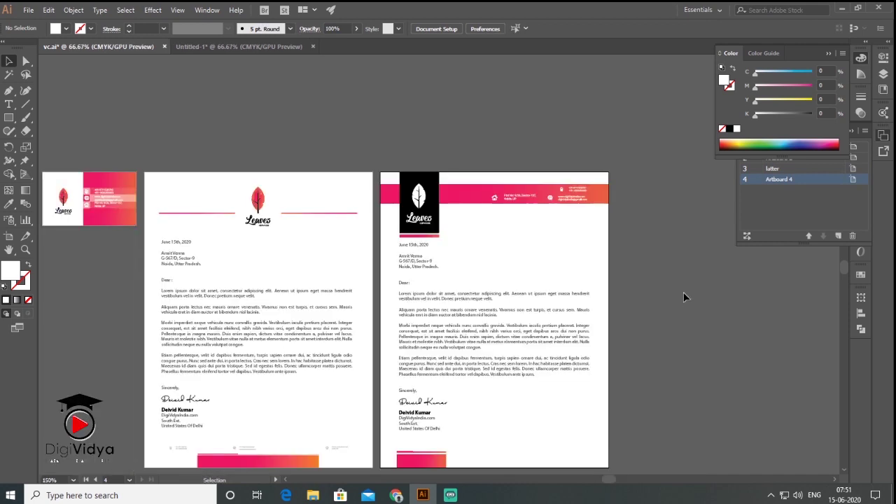
{"action": "left_click_drag", "start_coordinate": [684, 292], "coordinate": [674, 235]}
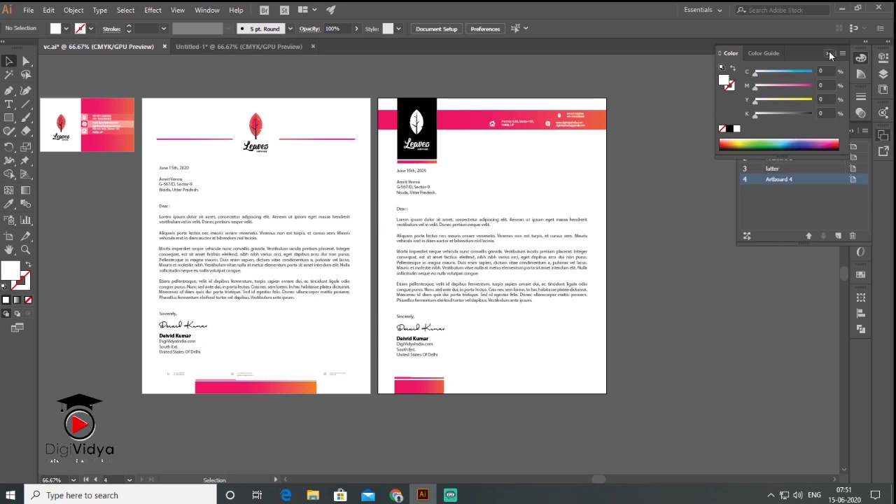
Collapse the Color and Artboards panels and pan to frame both finished letterheads.
{"action": "left_click", "coordinate": [860, 56]}
{"action": "left_click", "coordinate": [855, 135]}
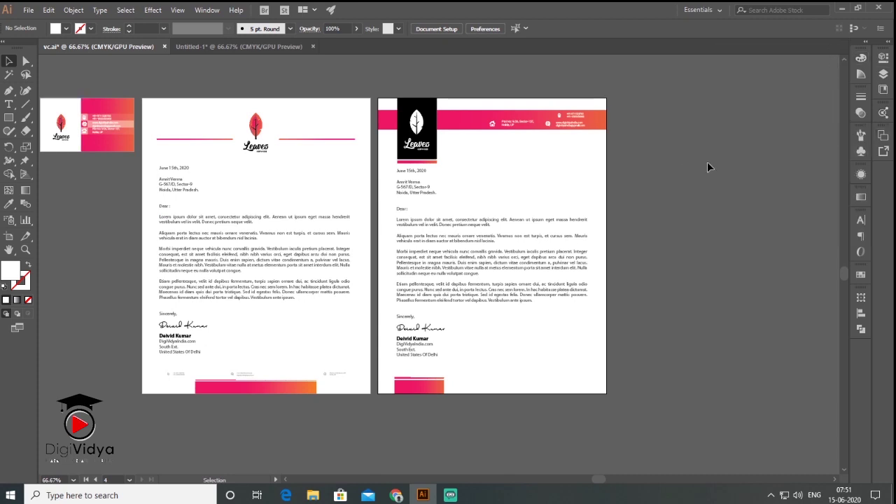
{"action": "left_click_drag", "start_coordinate": [456, 235], "coordinate": [498, 230]}
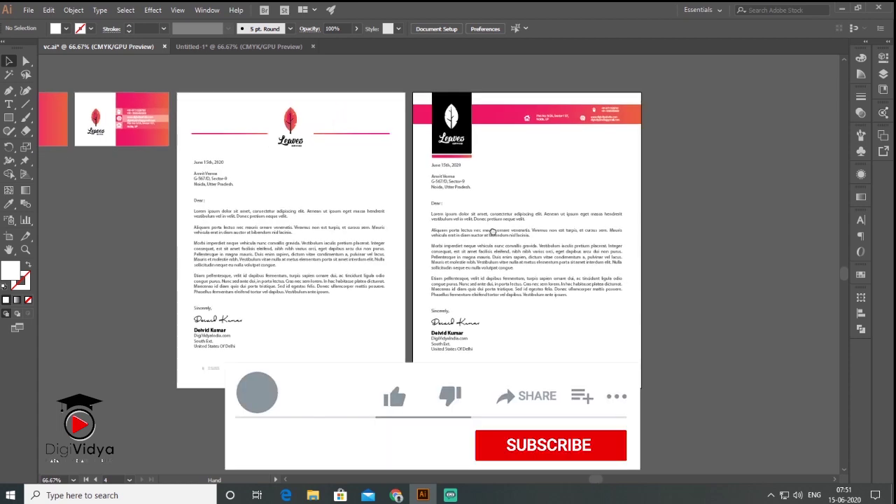